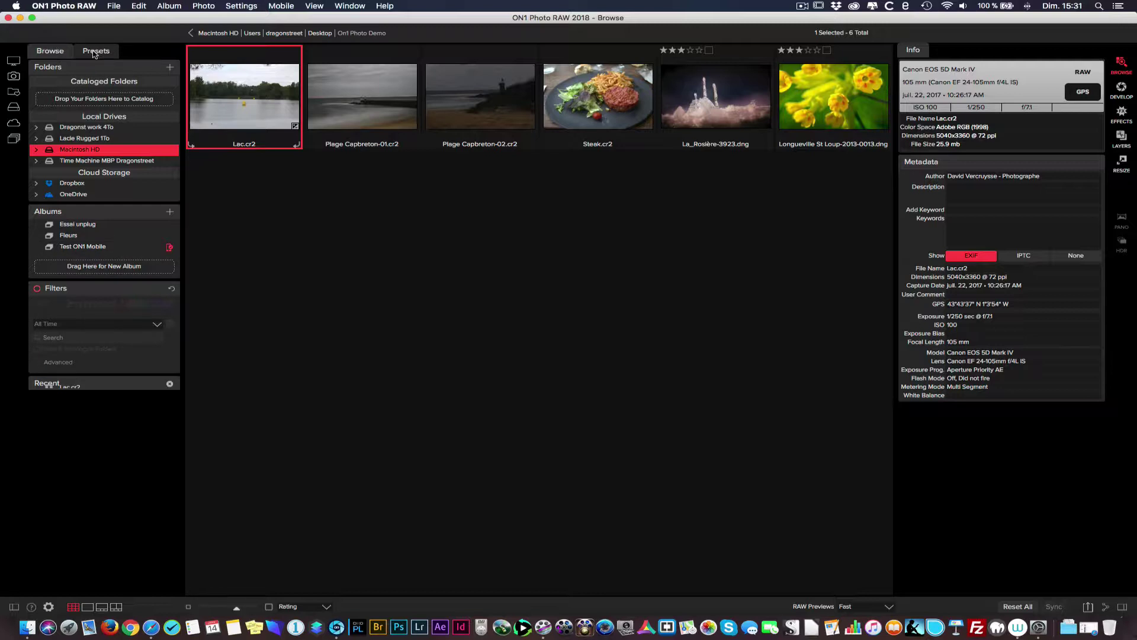
Look through the list of available preset categories while browsing the demo photo folder
click(95, 52)
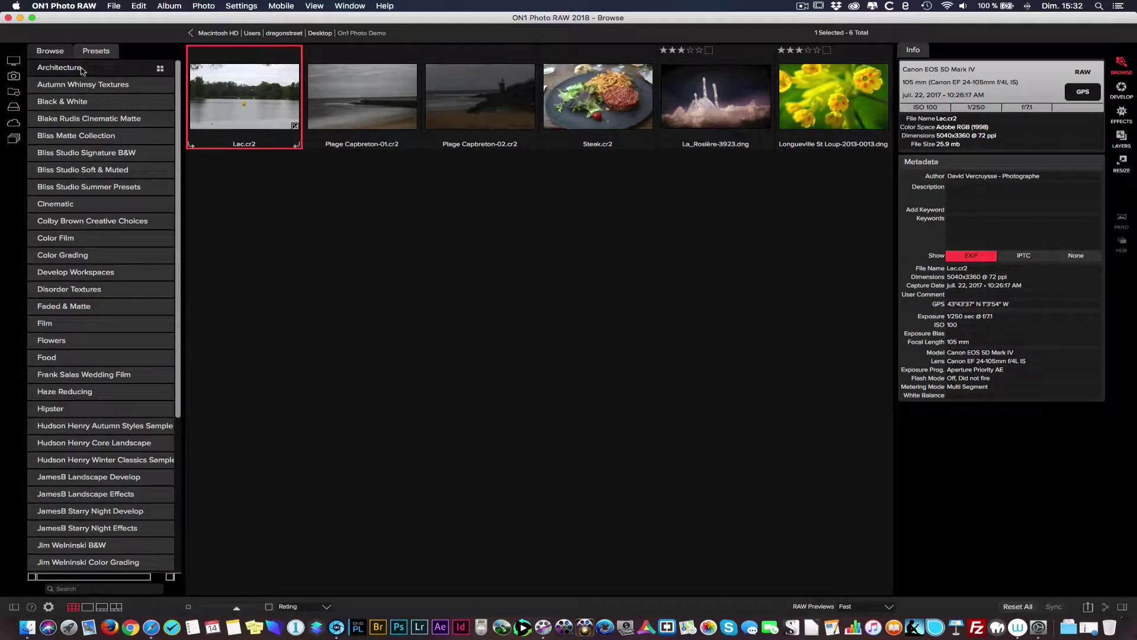
scroll(92, 287, down, 5)
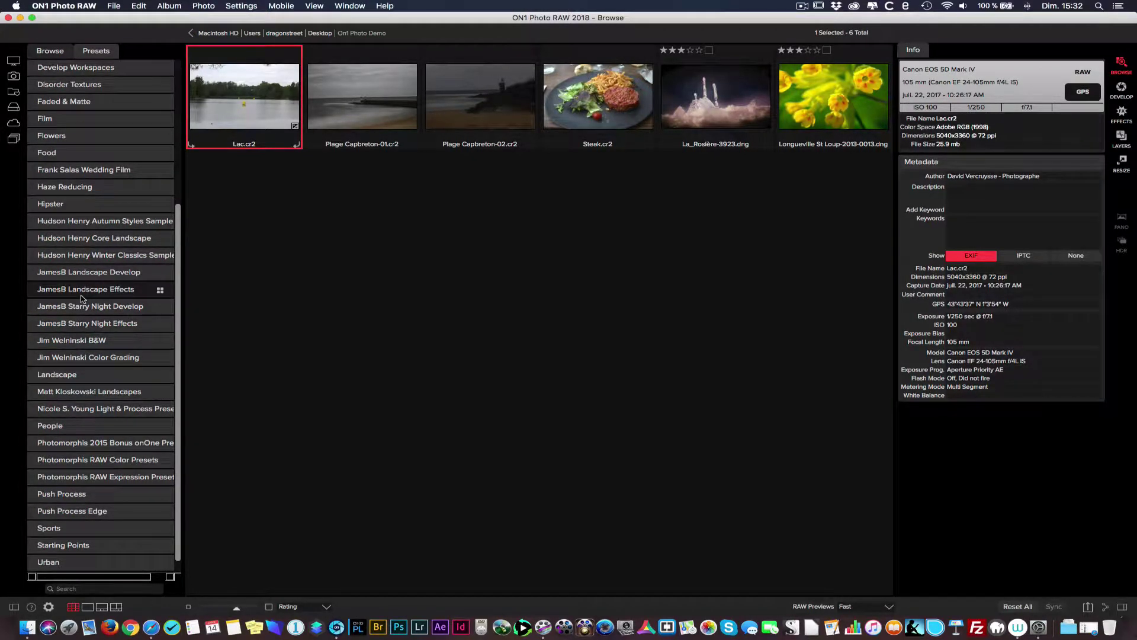
scroll(81, 298, up, 5)
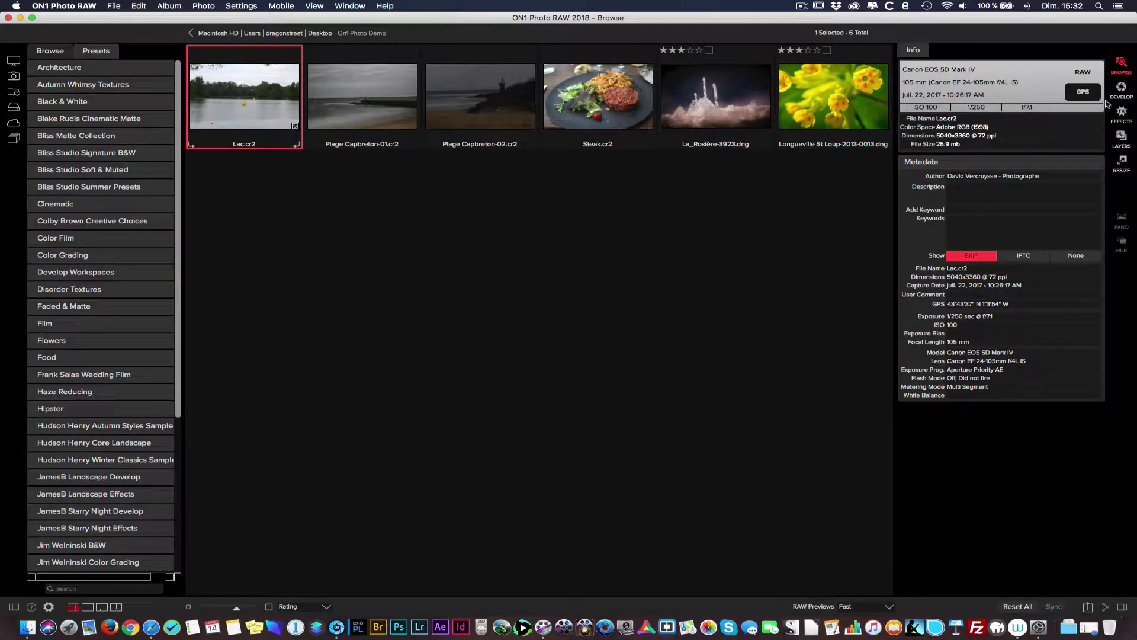
Check the presets offered in Develop and Effects, view the Effects filter categories, and return to browsing the photos
click(1121, 89)
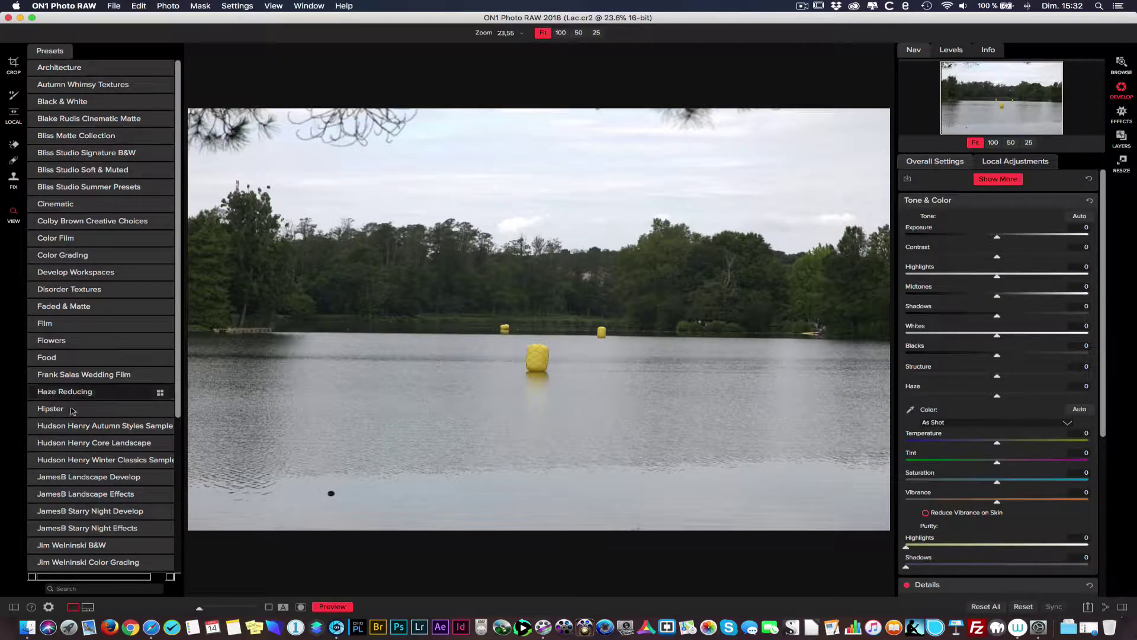
click(1123, 112)
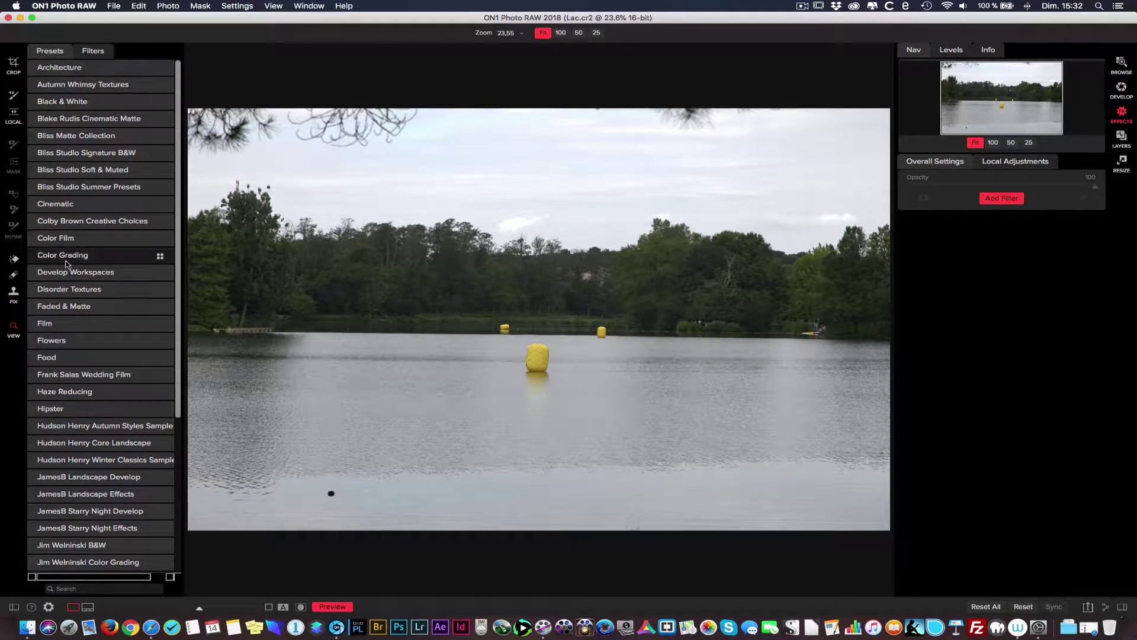
click(92, 53)
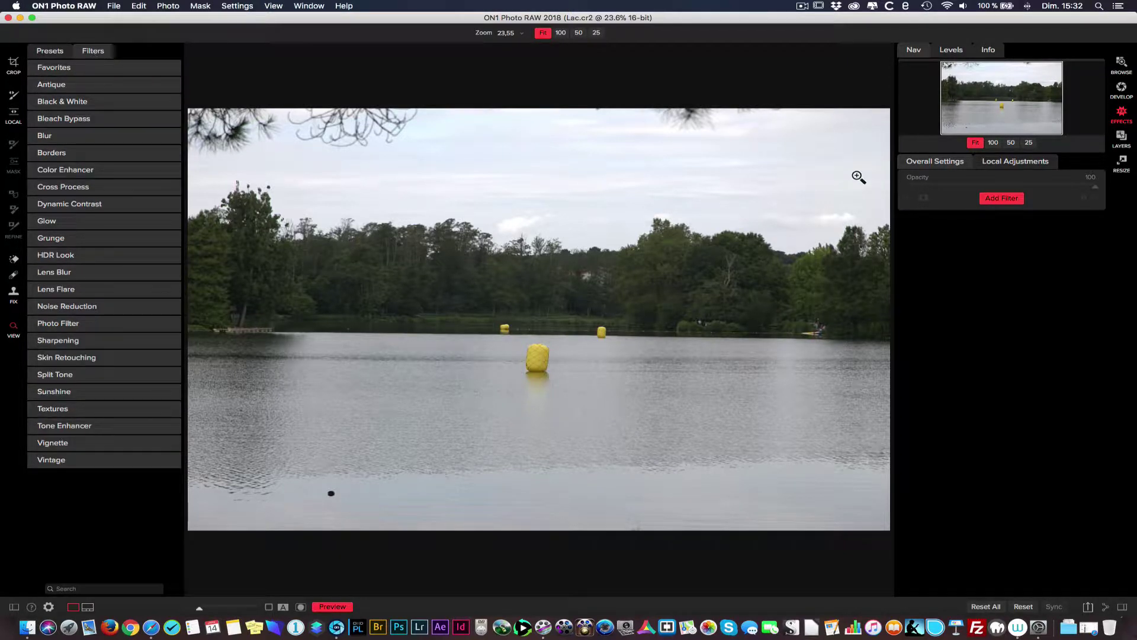
click(41, 53)
click(1119, 67)
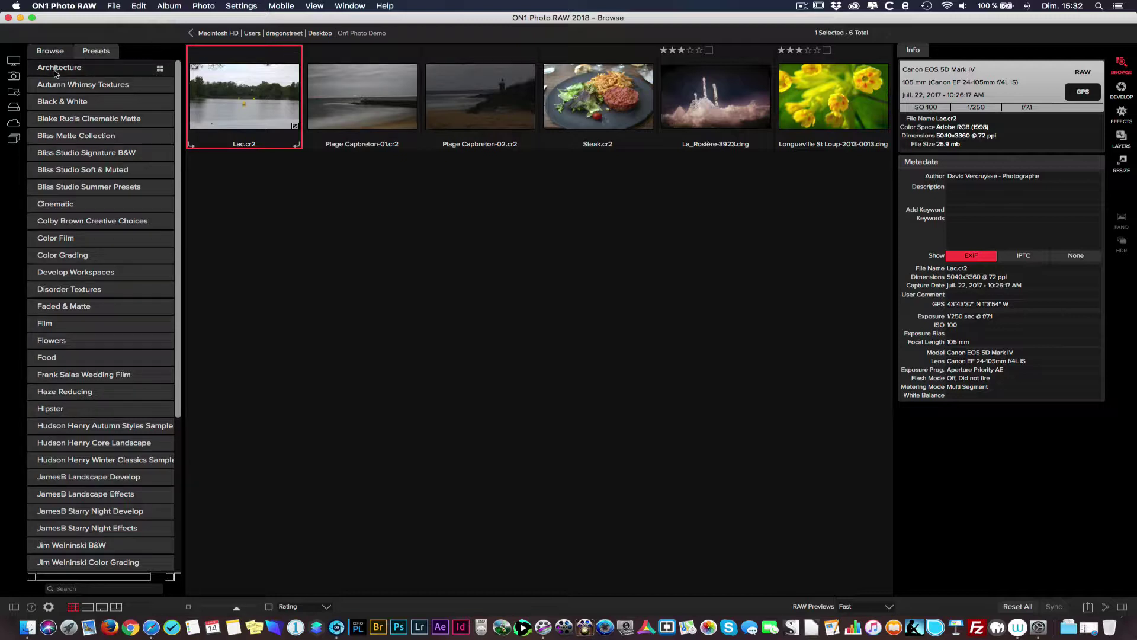
Select Plage Capbreton-02.cr2 and browse the thumbnails of the Cinematic preset category
click(471, 110)
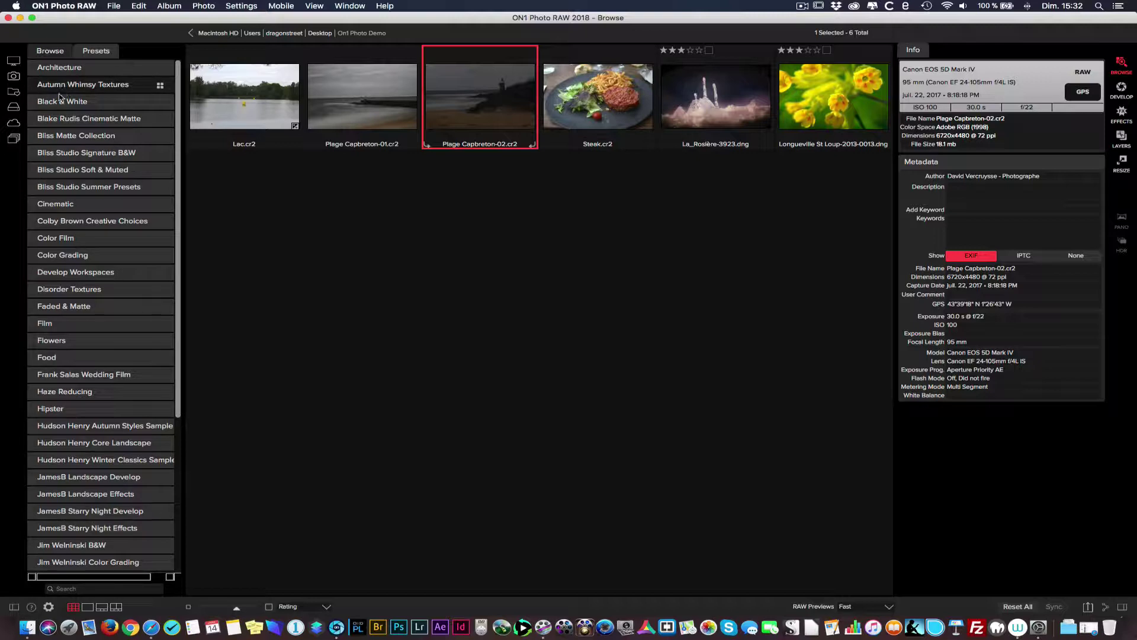
click(115, 207)
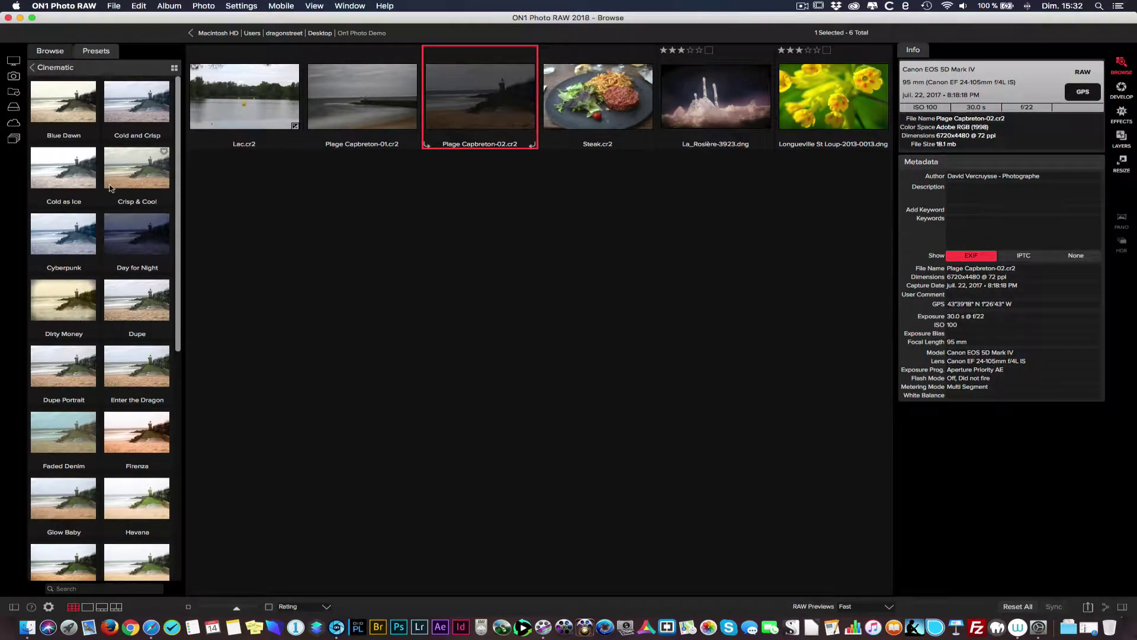
scroll(133, 354, down, 3)
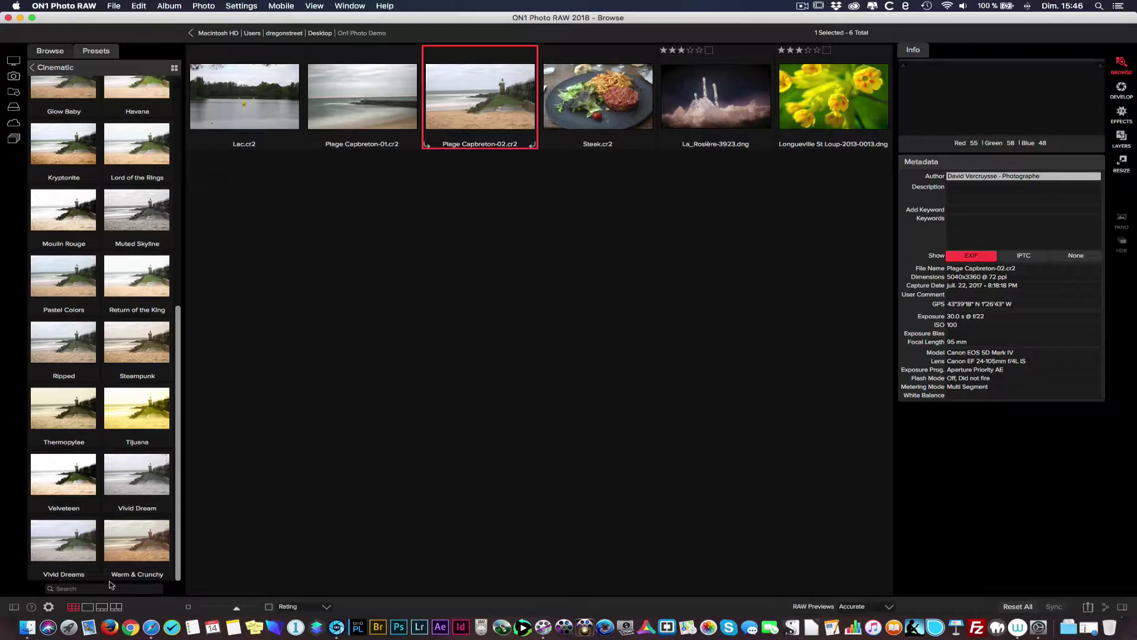
Show the lighthouse photo large in filmstrip view, try the Pastel Colors preset on it, and replace it with Vivid Dream
click(102, 607)
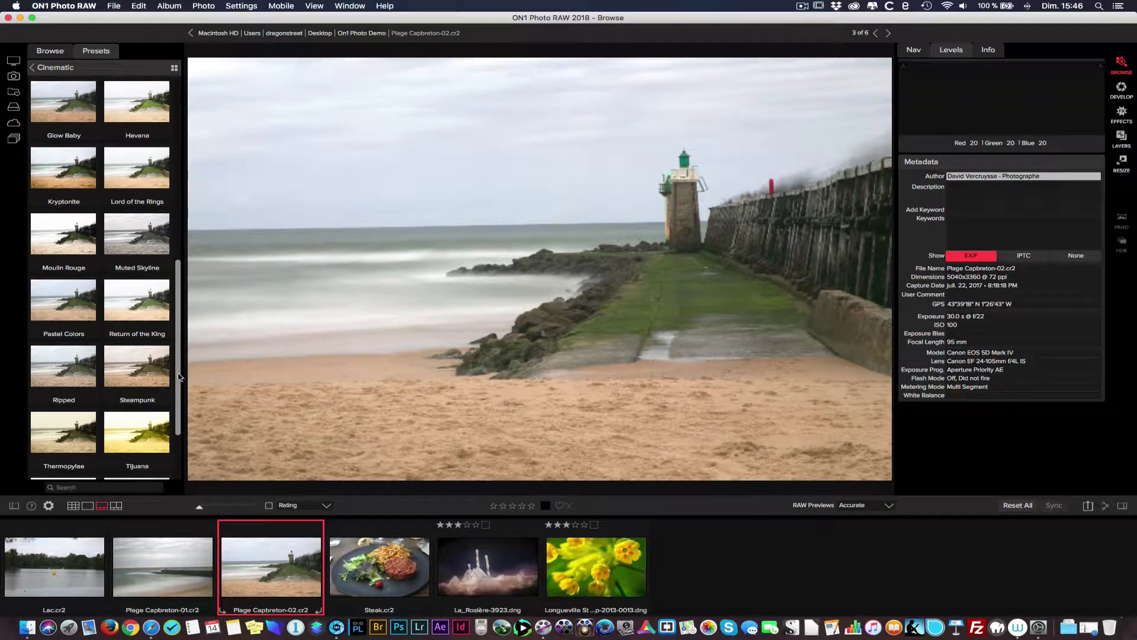
drag(178, 377, 177, 422)
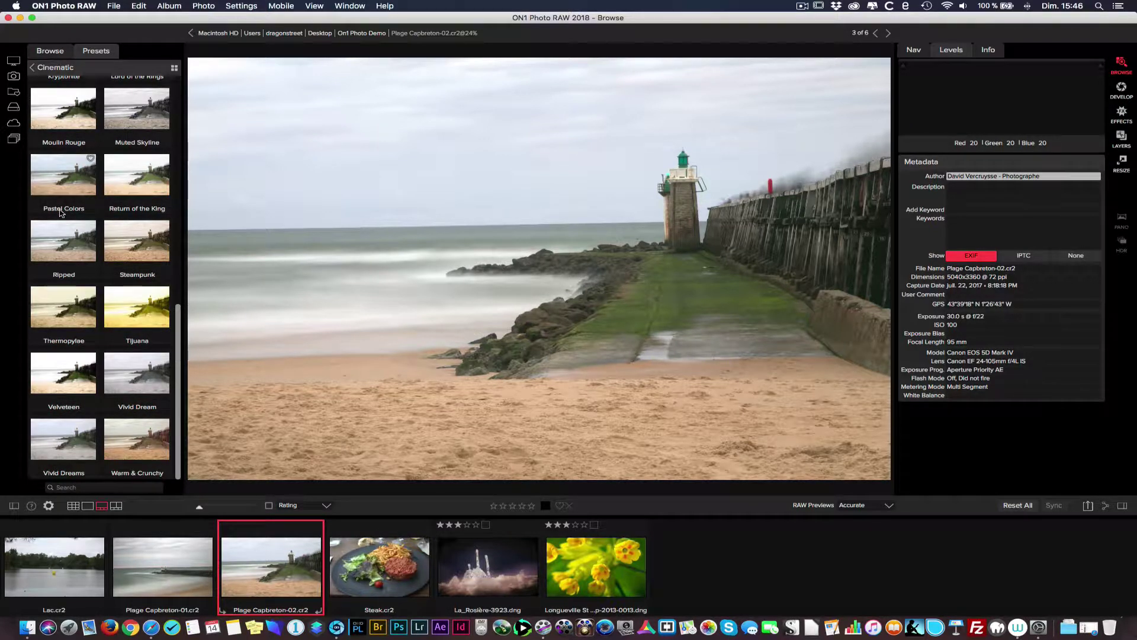
click(64, 184)
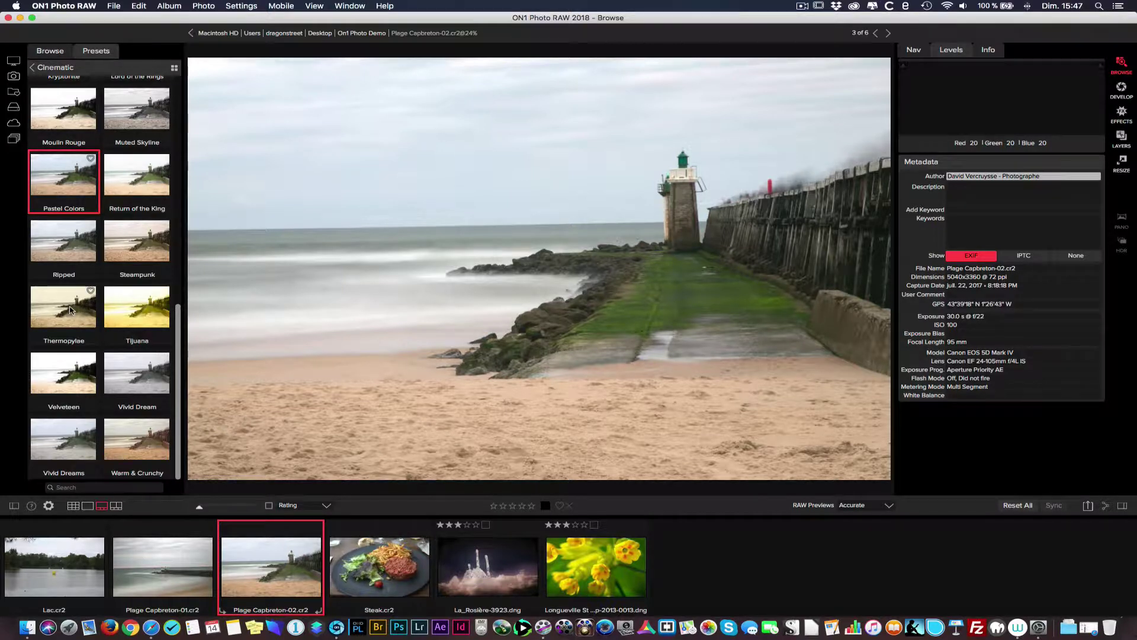
click(135, 378)
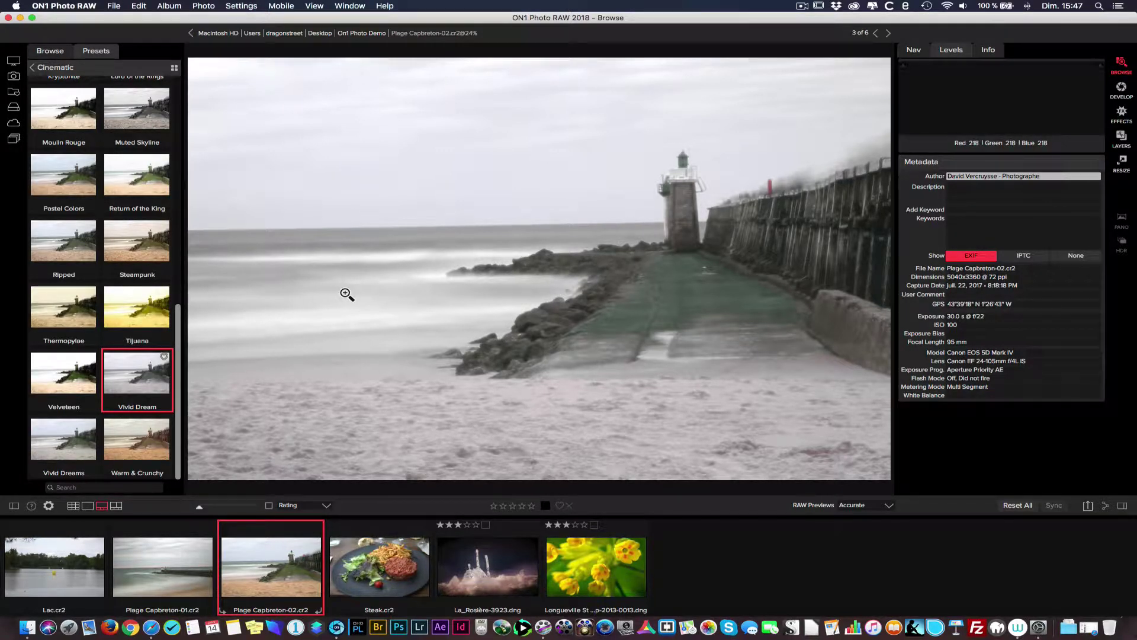
In Develop, set Exposure to -0.25, Contrast 9, Midtones -18, Shadows -12, Whites -98, Structure -17 and Haze -6 for the photo
click(1121, 88)
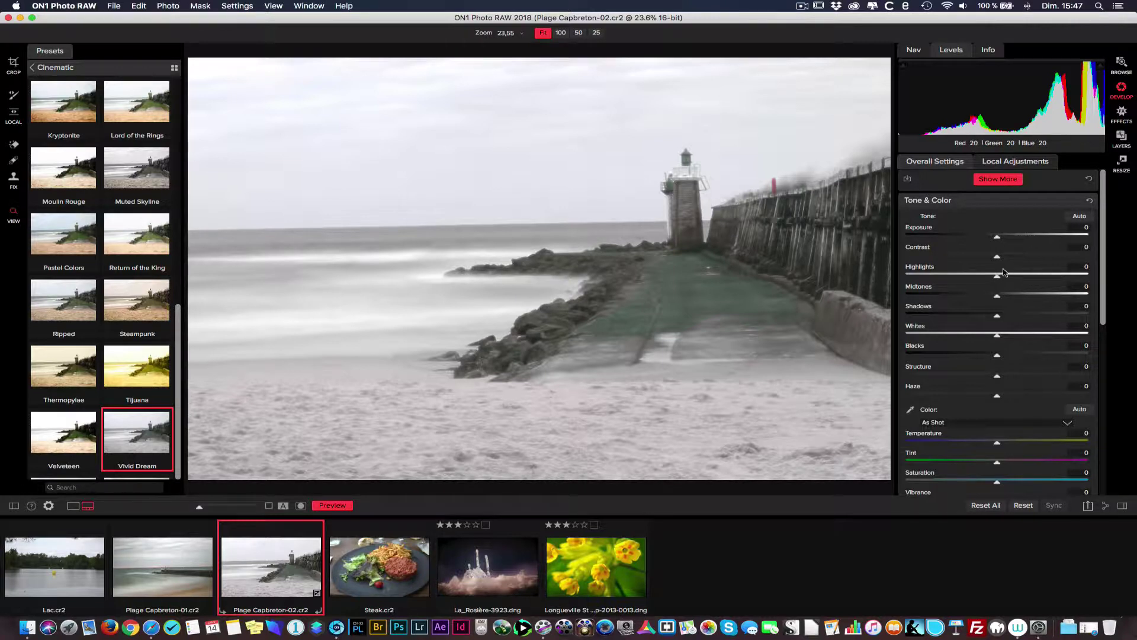
drag(999, 299, 911, 335)
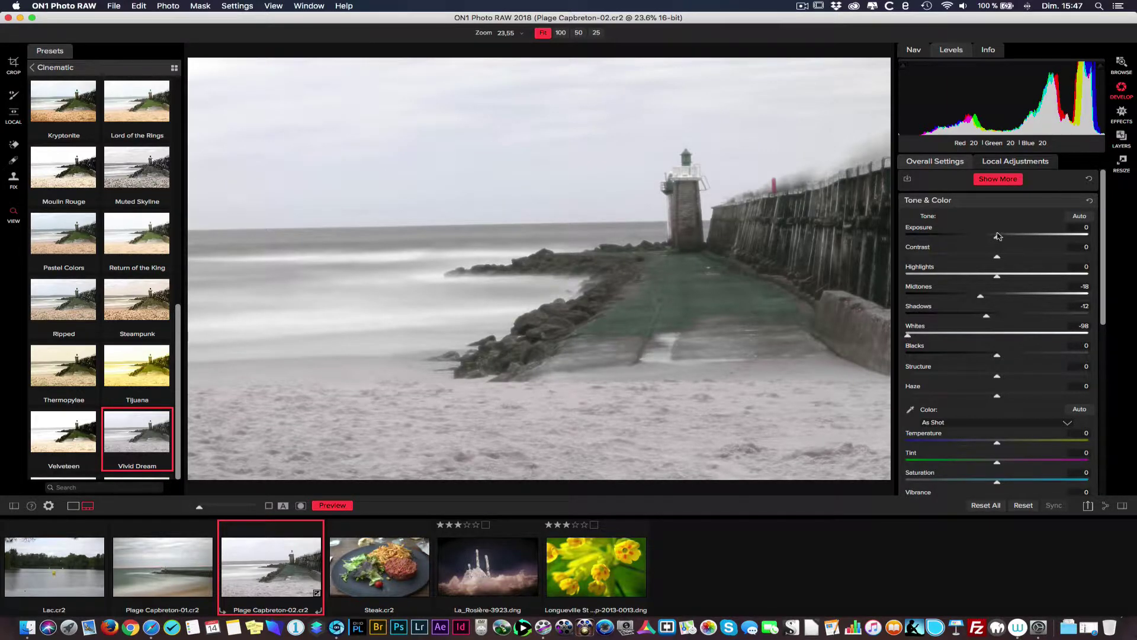
drag(997, 236, 993, 237)
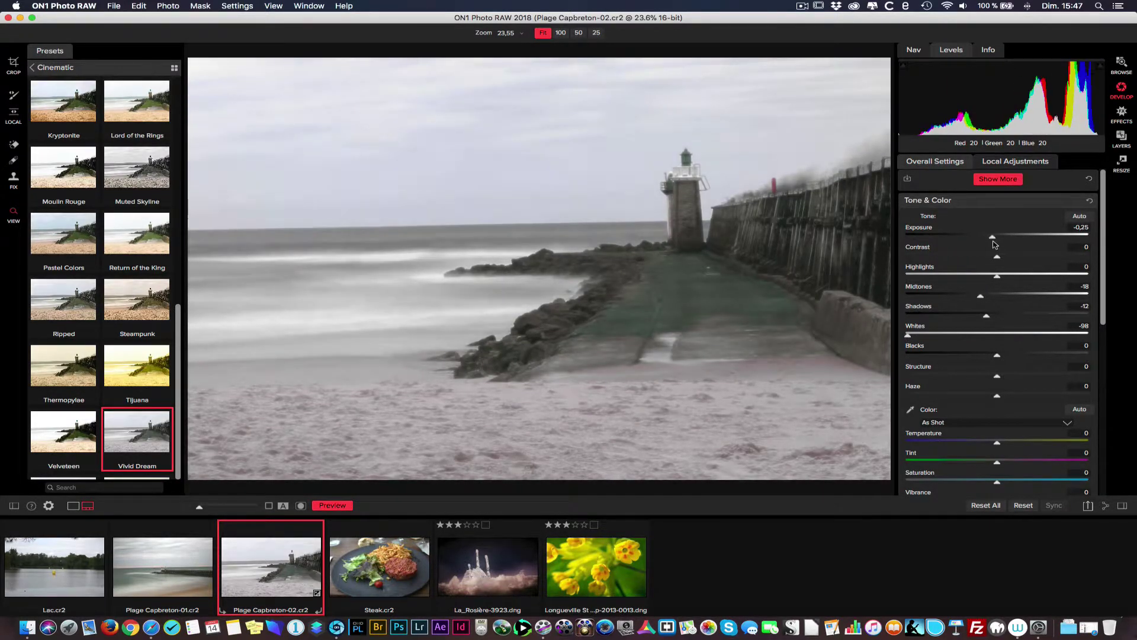
drag(998, 258, 1006, 258)
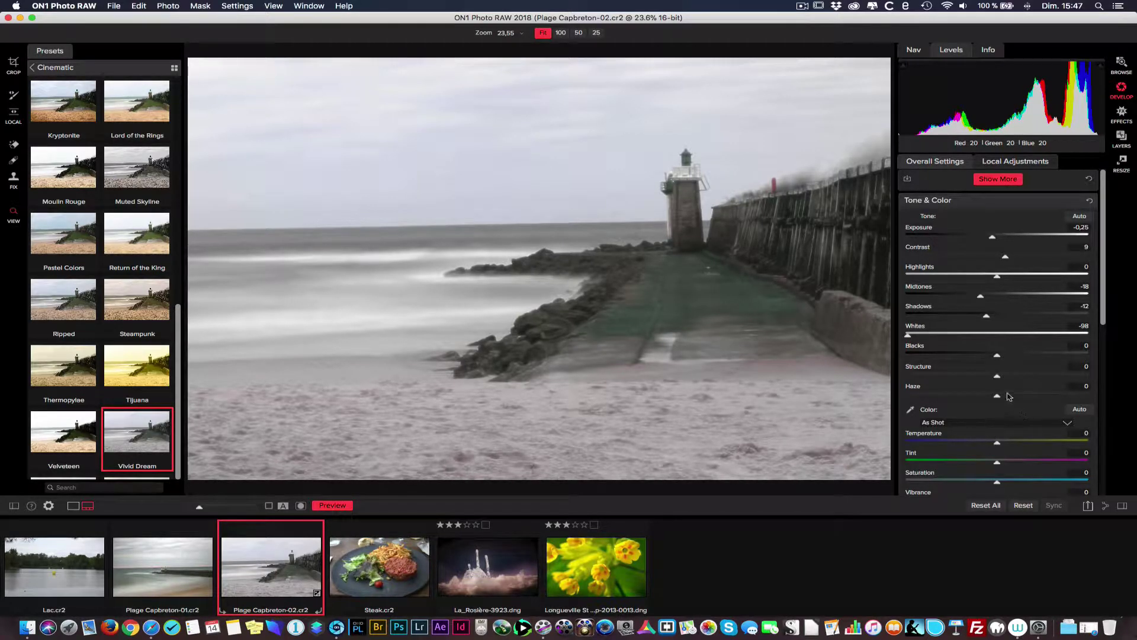
drag(999, 399, 981, 378)
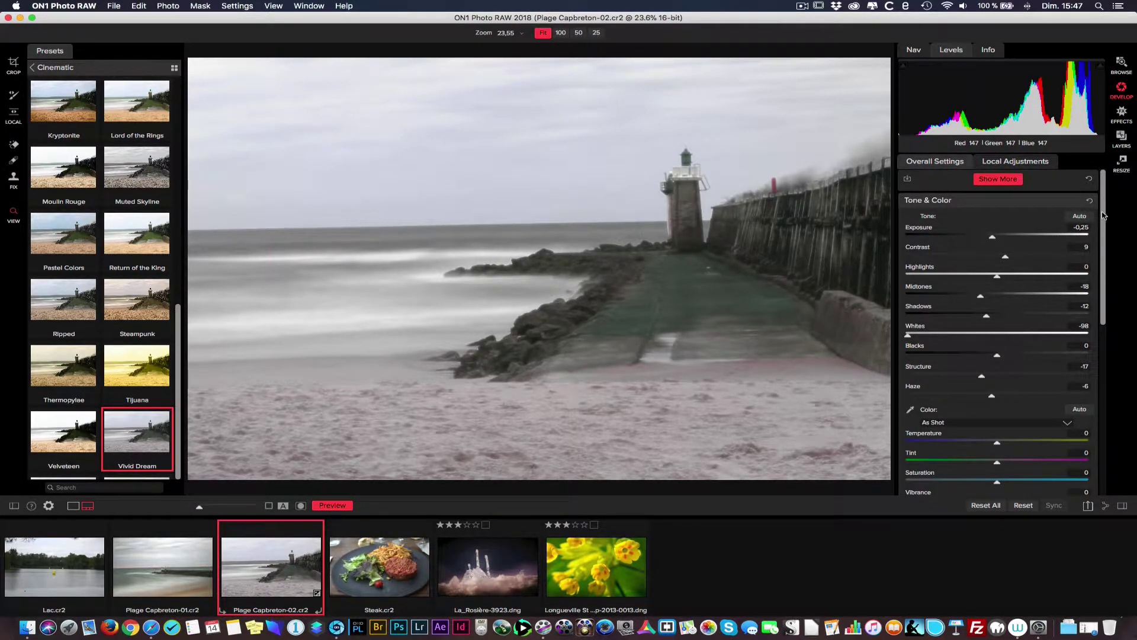
scroll(1096, 219, down, 2)
scroll(1066, 196, up, 2)
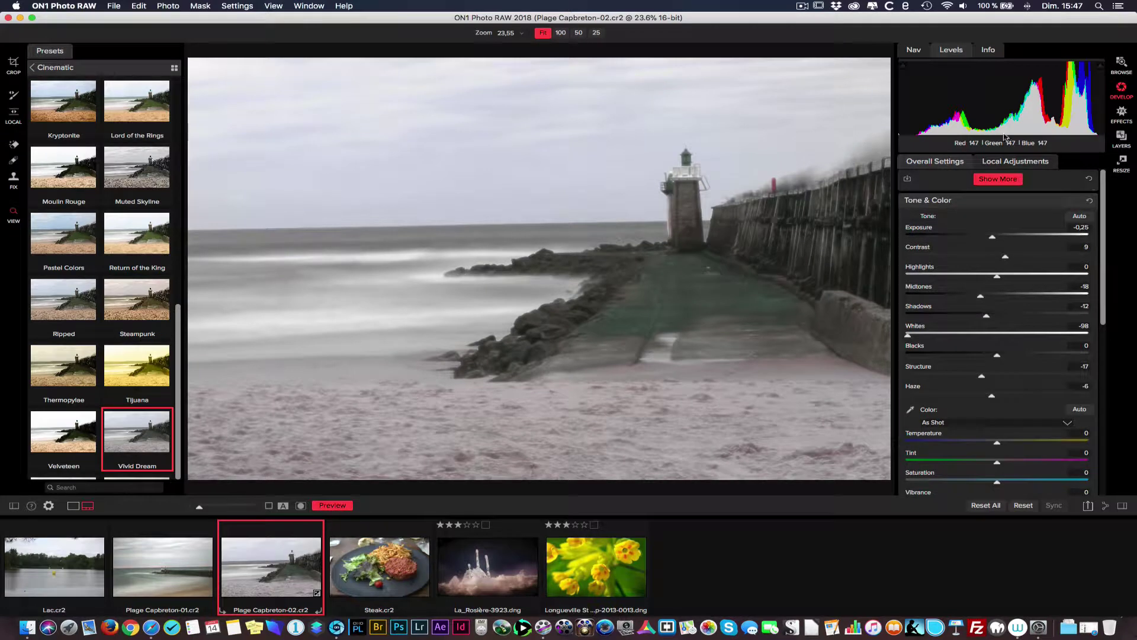
Darken the beach foreground with a linear gradient local adjustment at Exposure -1.35, extending its fade up to just below the horizon
click(1028, 163)
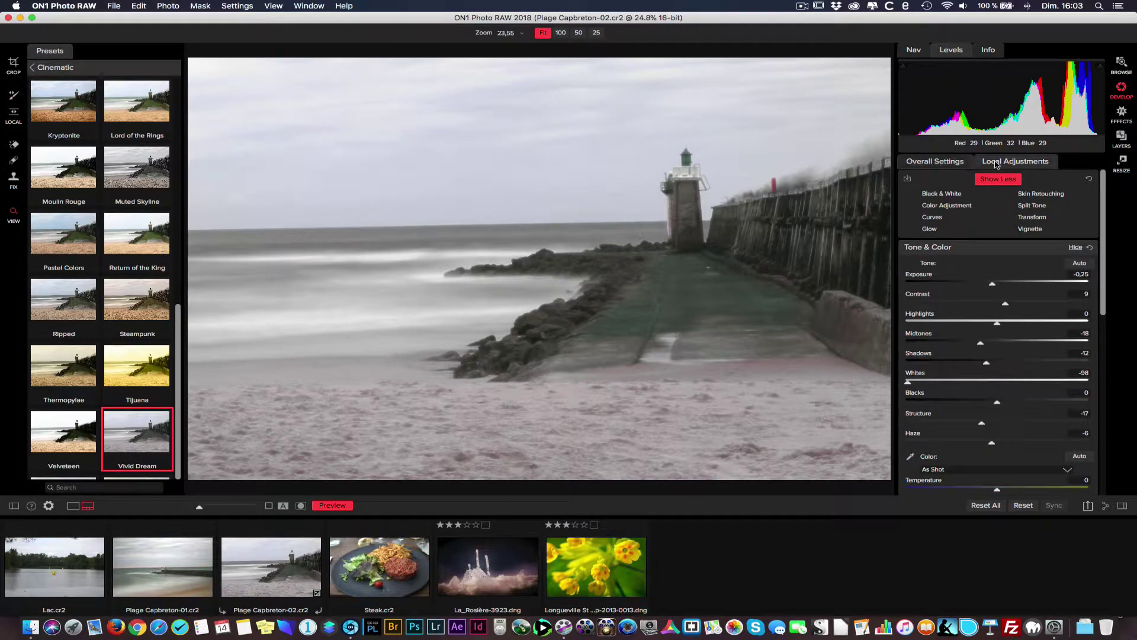
click(996, 163)
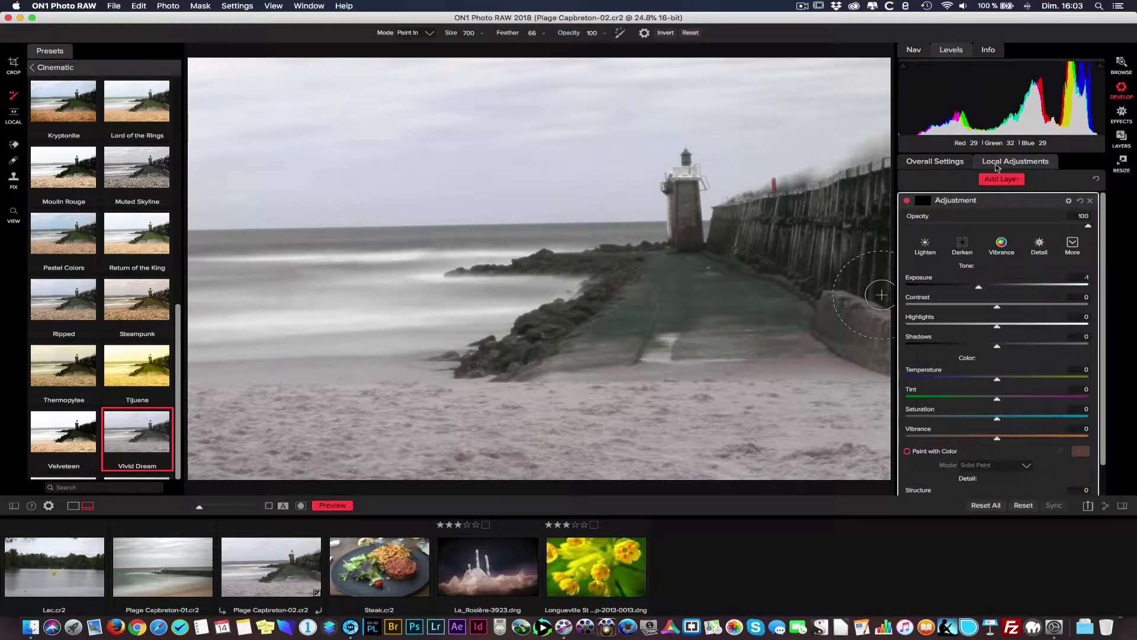
click(963, 247)
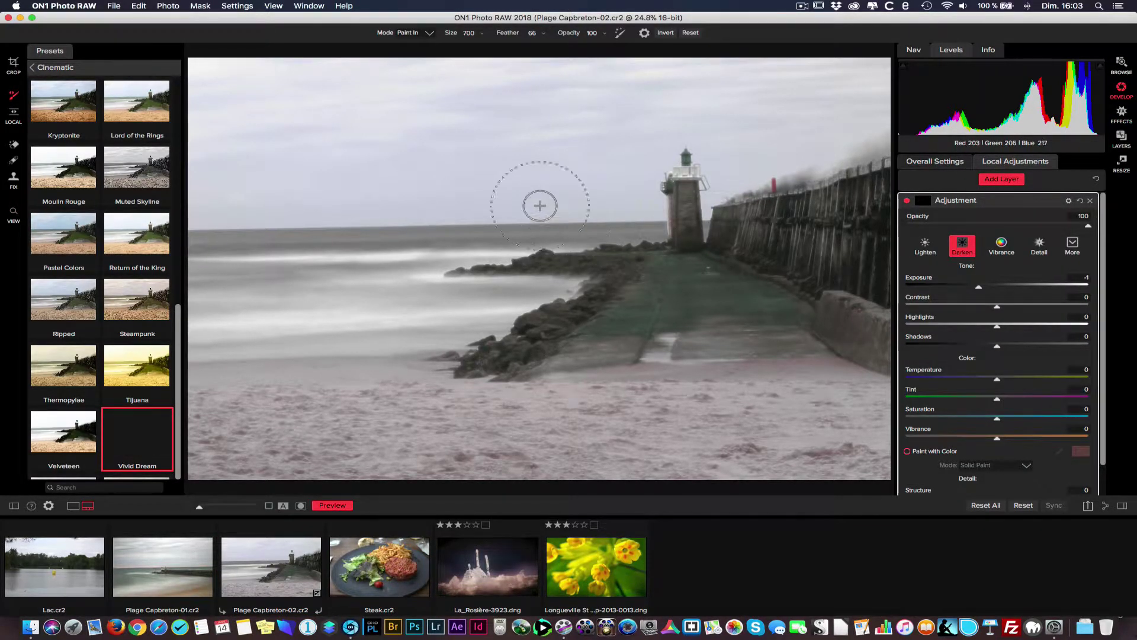
click(11, 114)
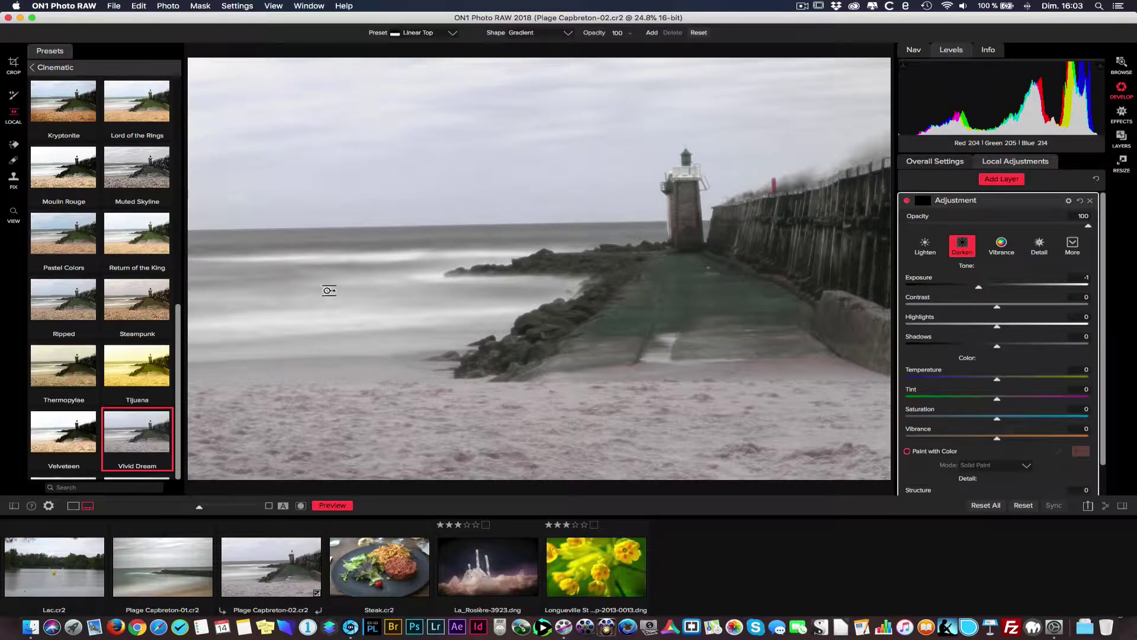
drag(534, 476, 503, 445)
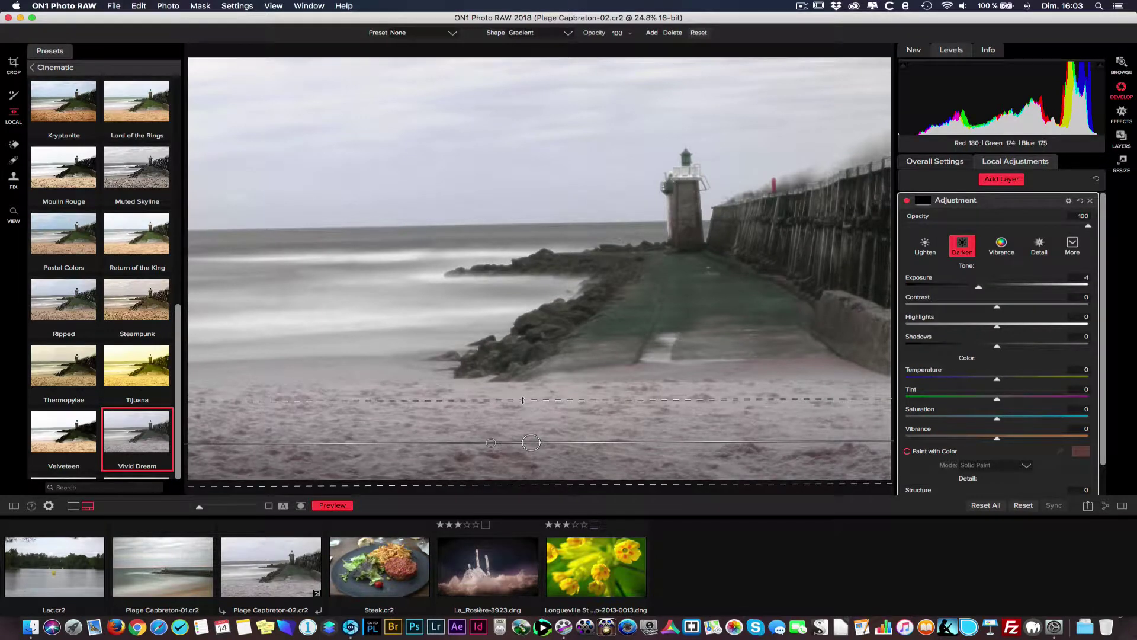
drag(522, 397, 519, 335)
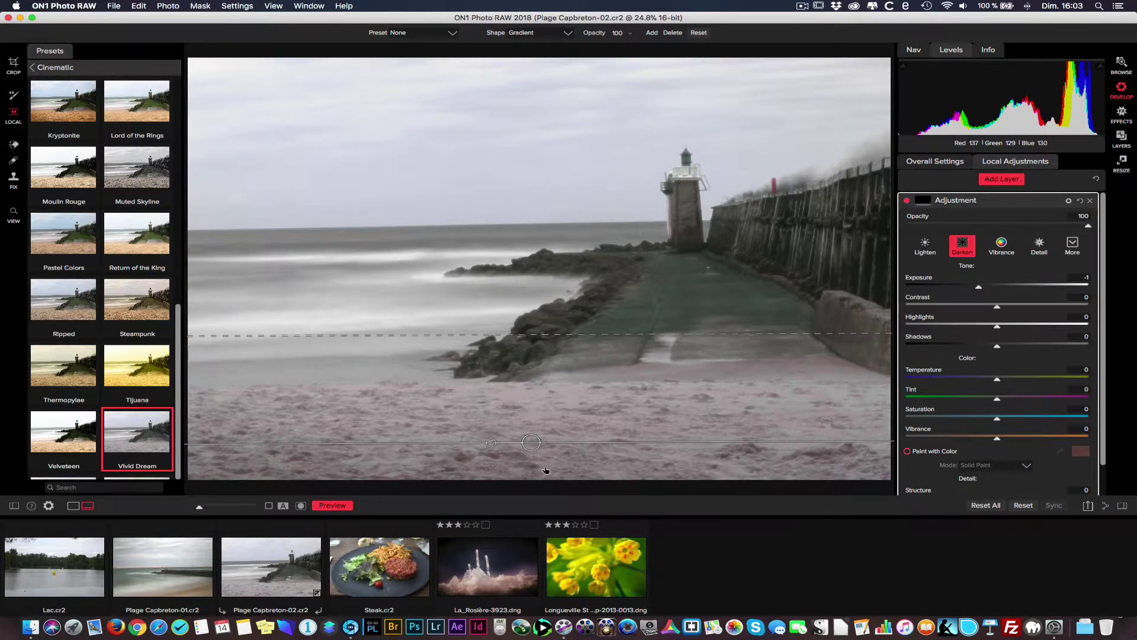
drag(533, 446, 530, 412)
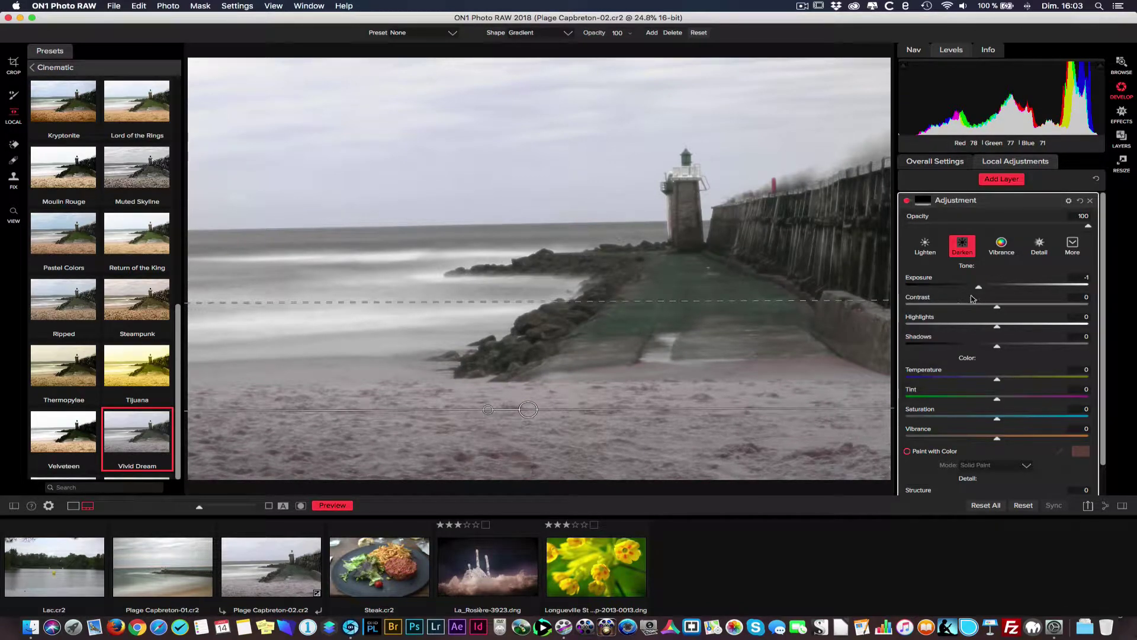
drag(978, 289, 972, 287)
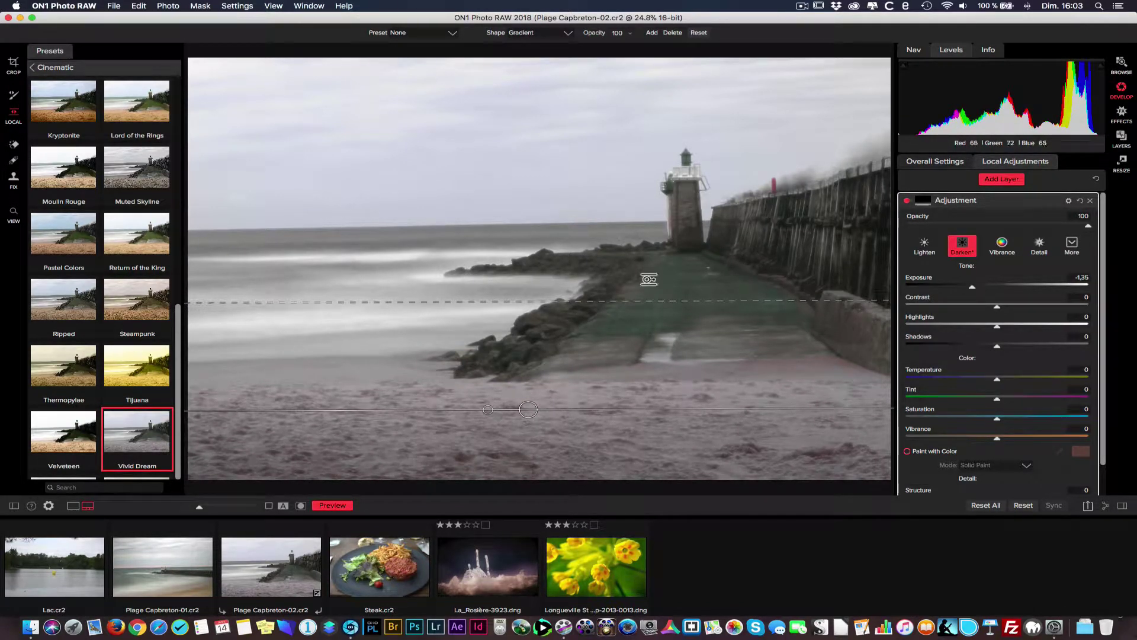
drag(511, 300, 512, 249)
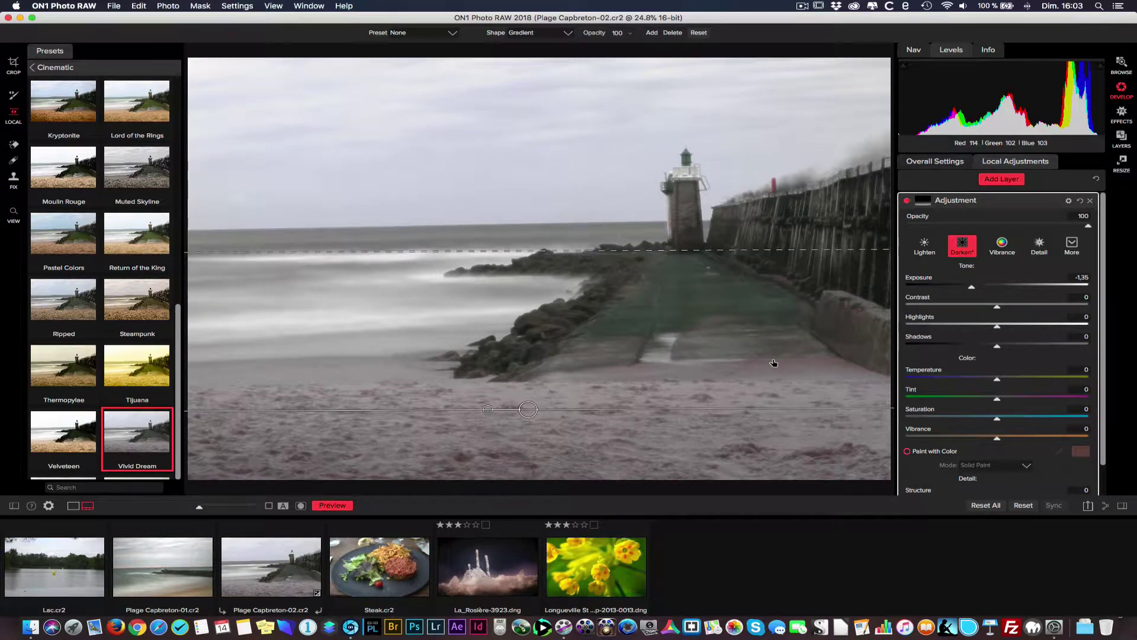
Straighten the photo along its sea horizon with the Crop tool's level function and apply the crop
click(944, 163)
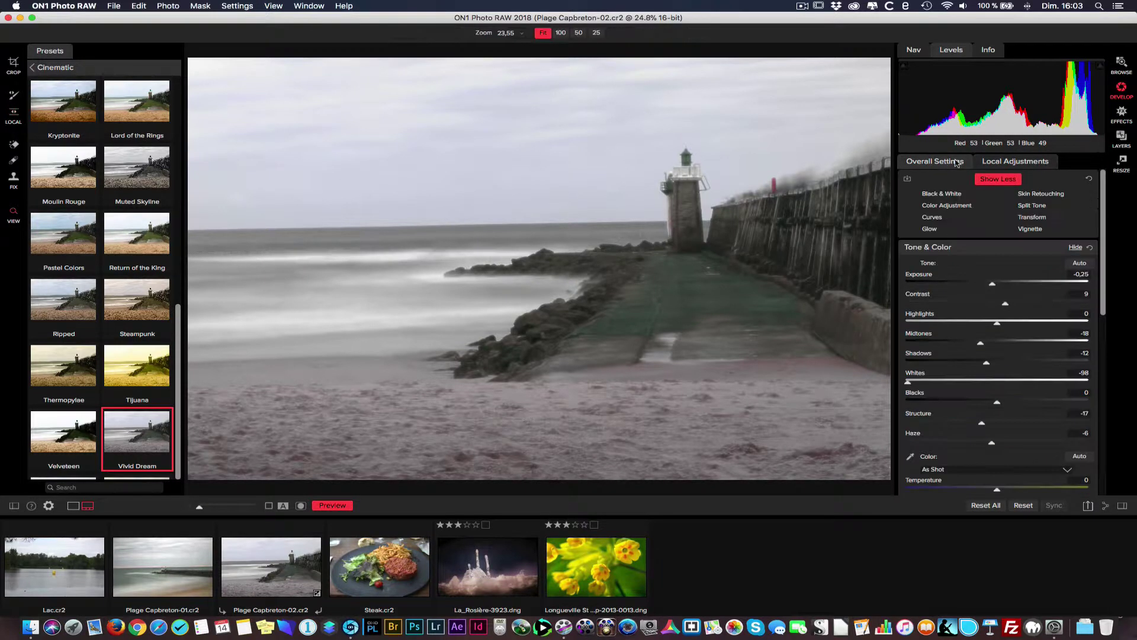
click(13, 64)
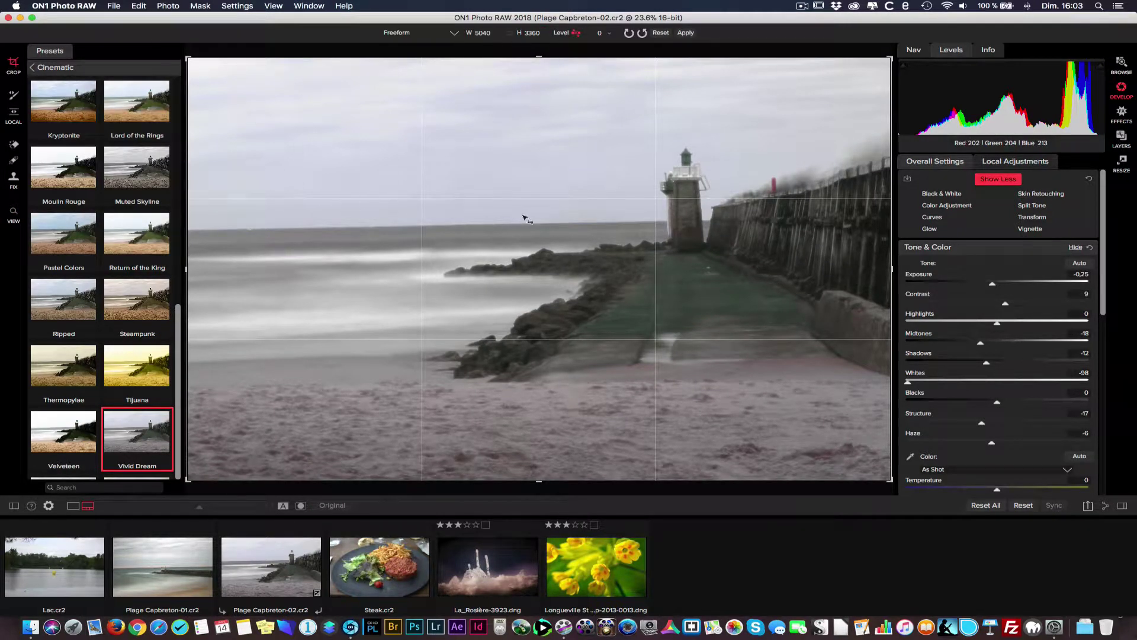
click(629, 224)
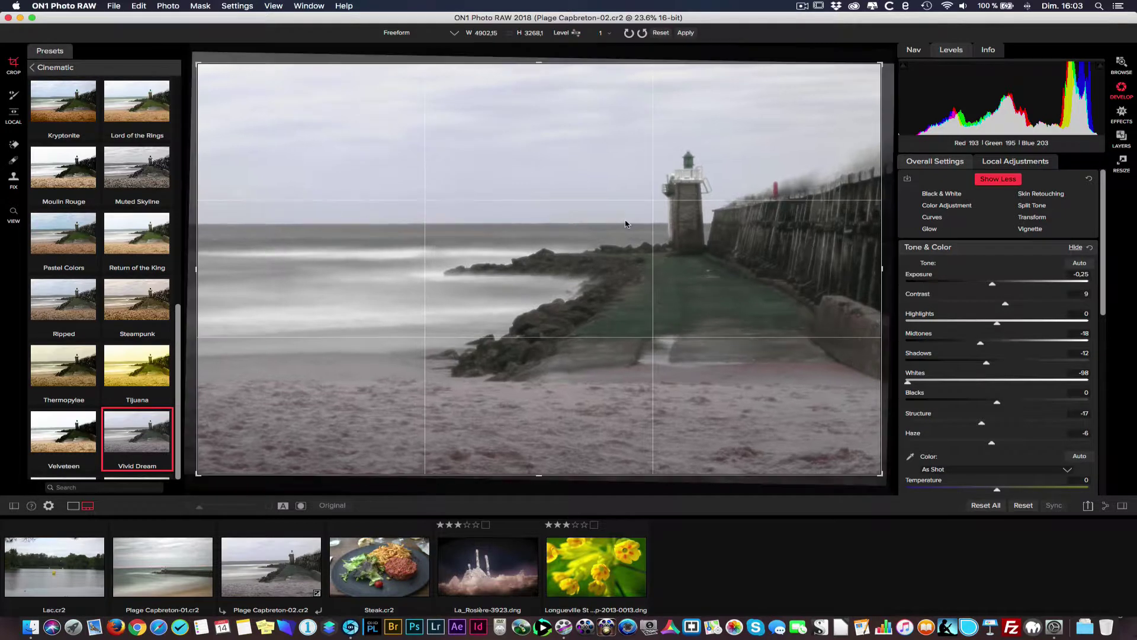
click(689, 35)
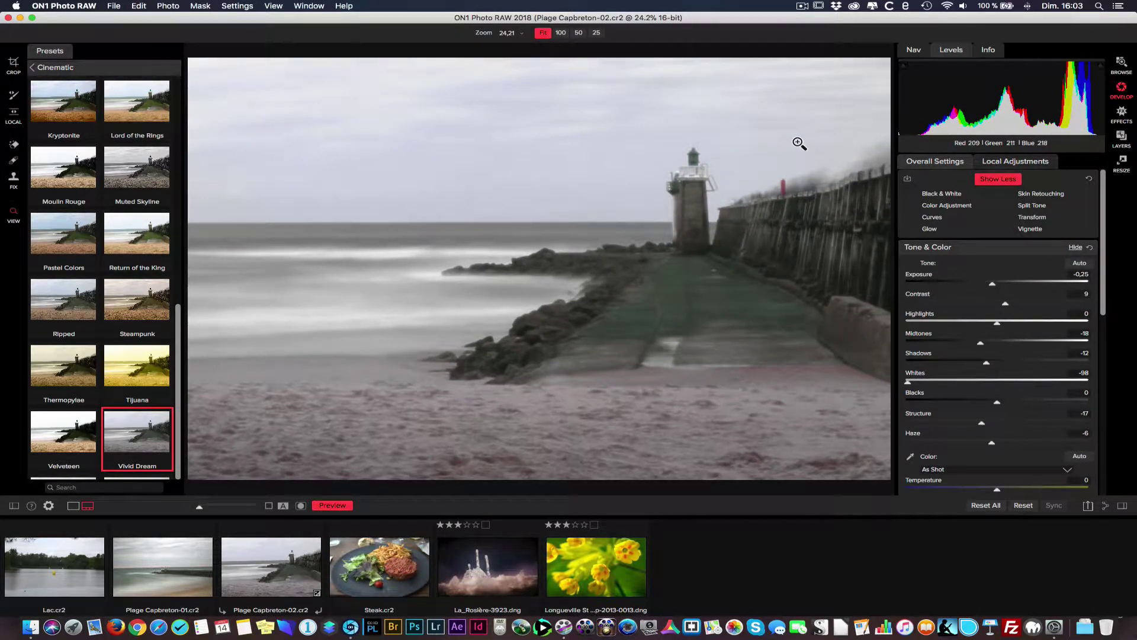
Add a Black & White adjustment to the photo's overall settings and collapse the Tone & Color section
click(991, 180)
click(999, 180)
click(950, 195)
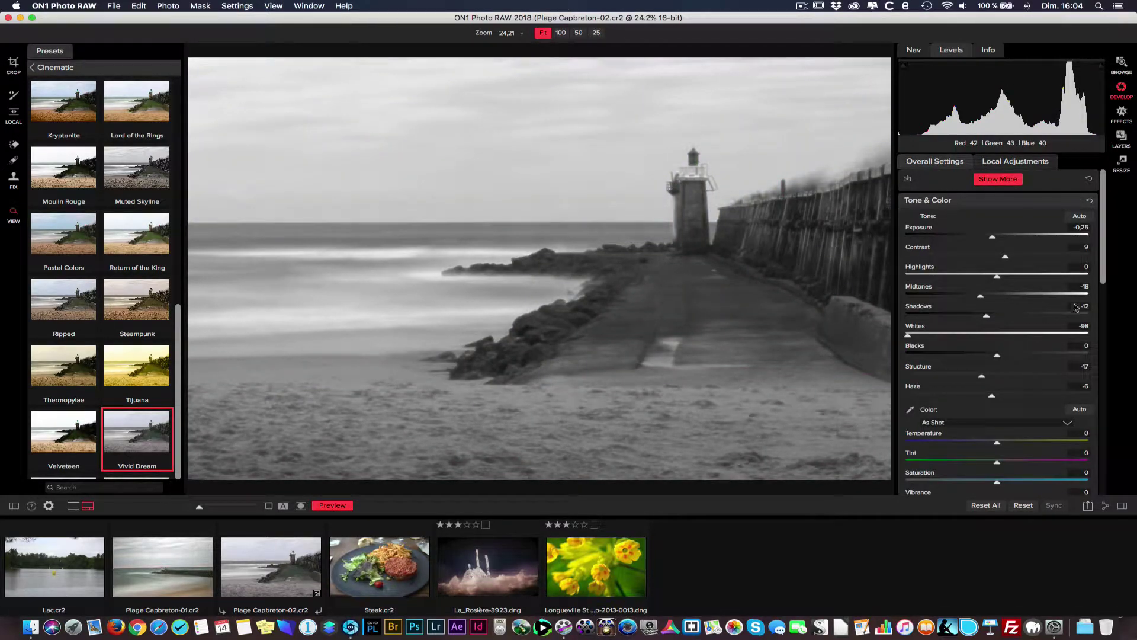
click(1075, 200)
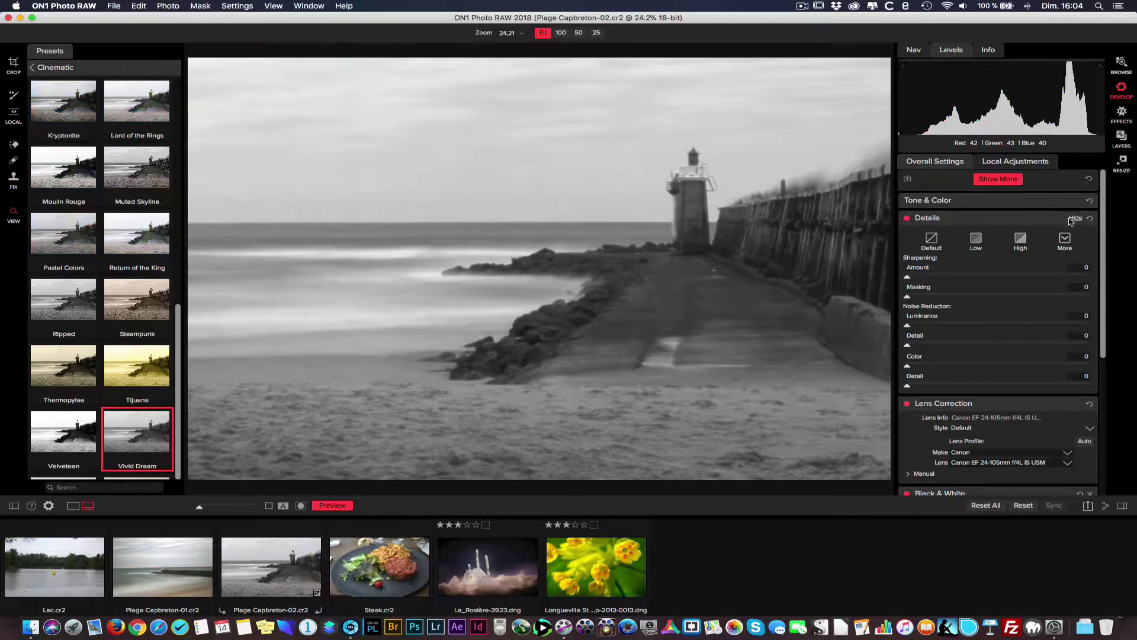
Collapse Details and Lens Correction, then apply the Red filter in Black & White with Red 40, Aqua -85, Blue -5 and Magenta 30
click(1075, 218)
click(1011, 236)
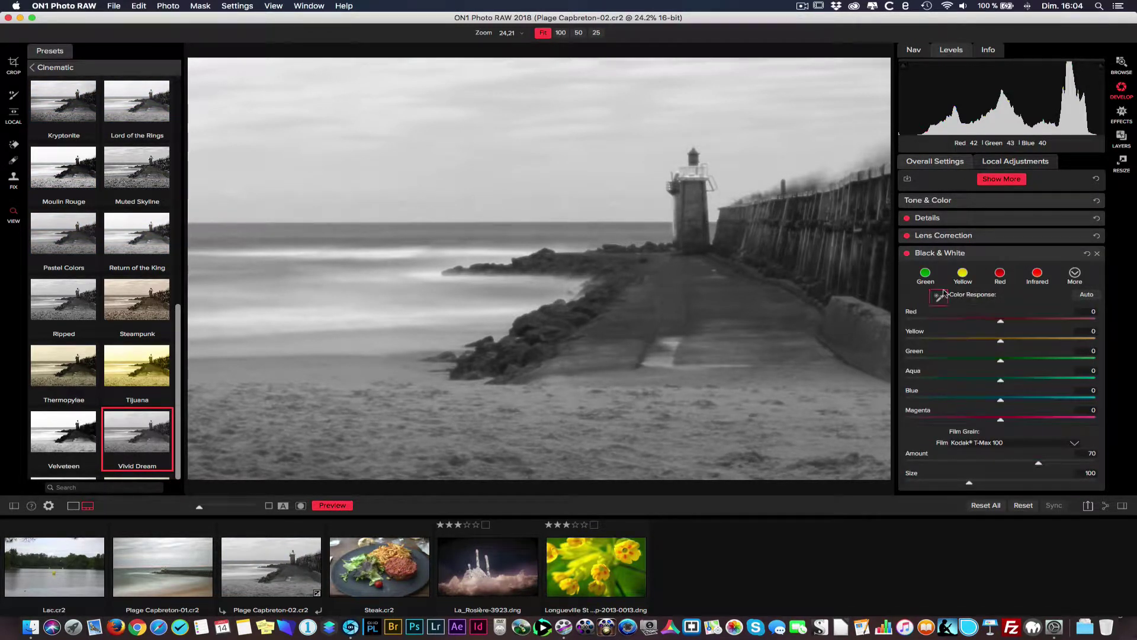
click(925, 276)
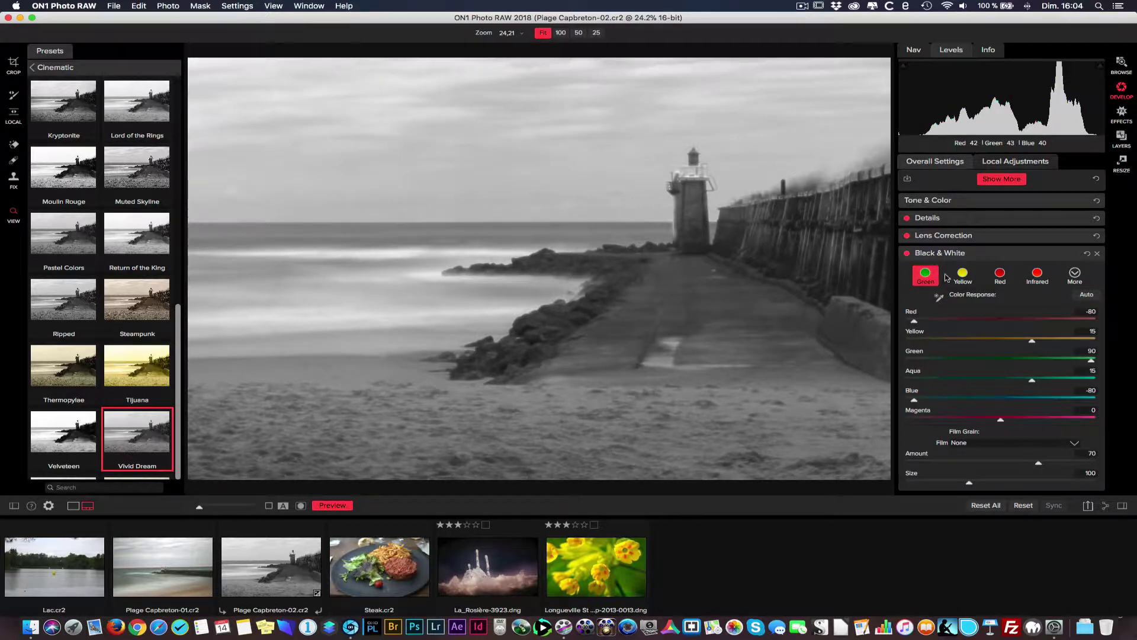
click(1001, 276)
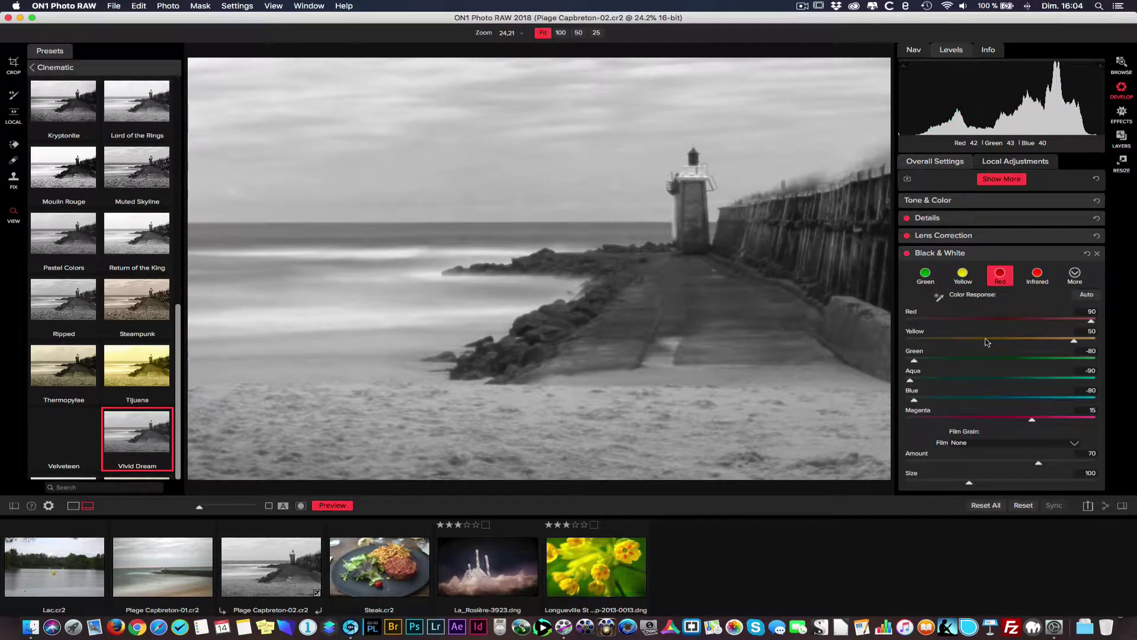
drag(915, 360, 1054, 421)
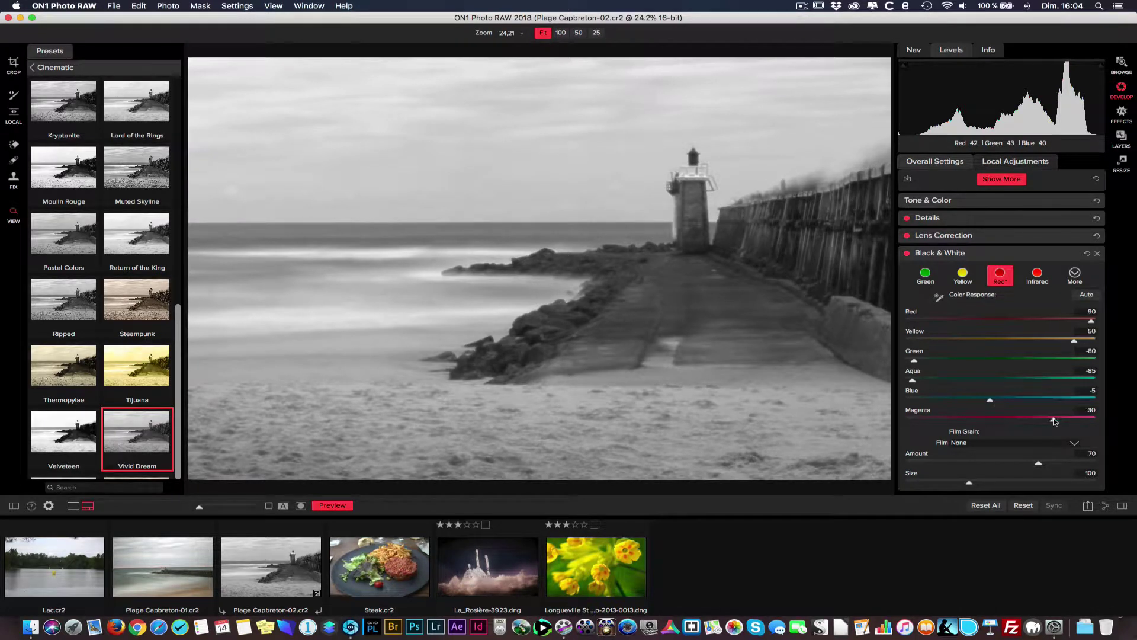
drag(1091, 321, 1066, 322)
Add a Curves adjustment with a gentle S-curve through 56/43, 133/123 and a raised highlight point, and collapse its section
click(995, 179)
click(947, 206)
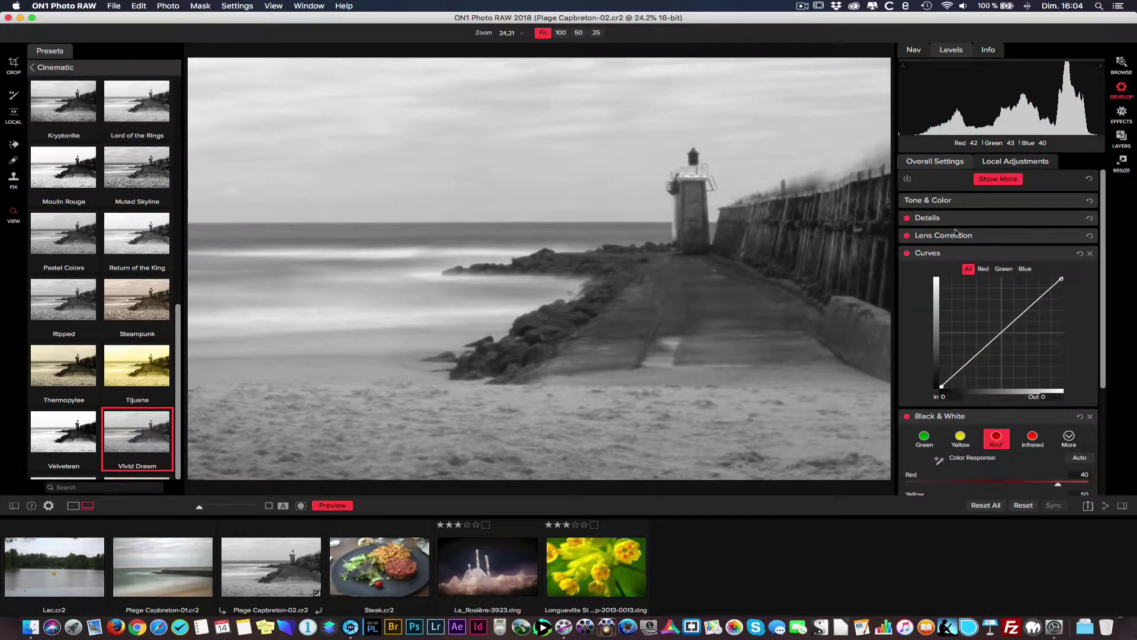
drag(966, 366, 966, 371)
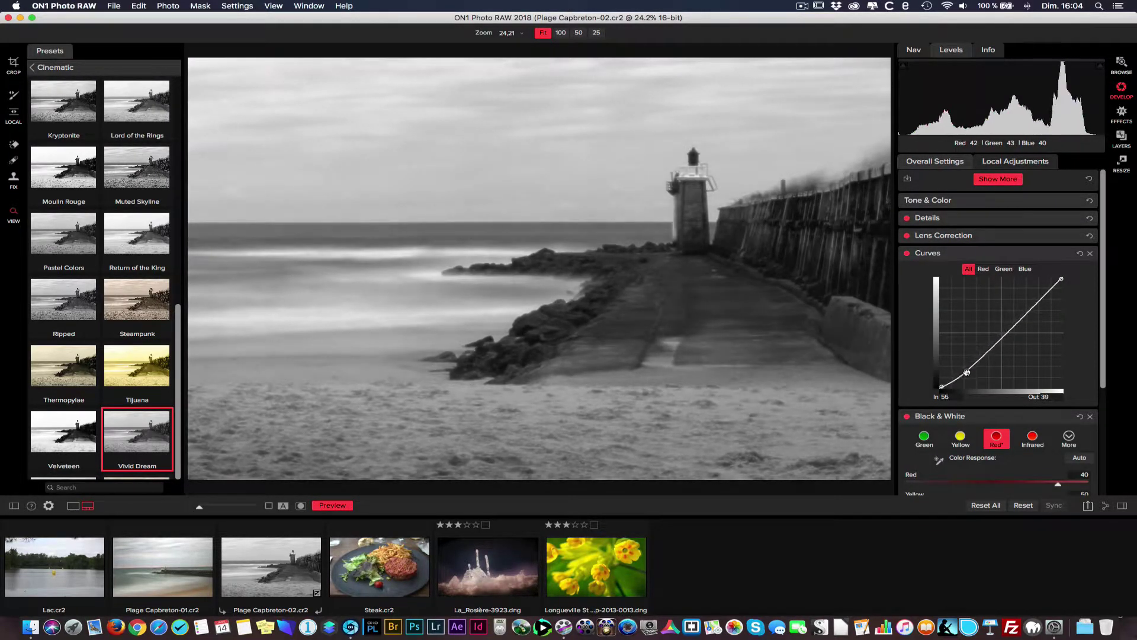
drag(1028, 308, 1004, 336)
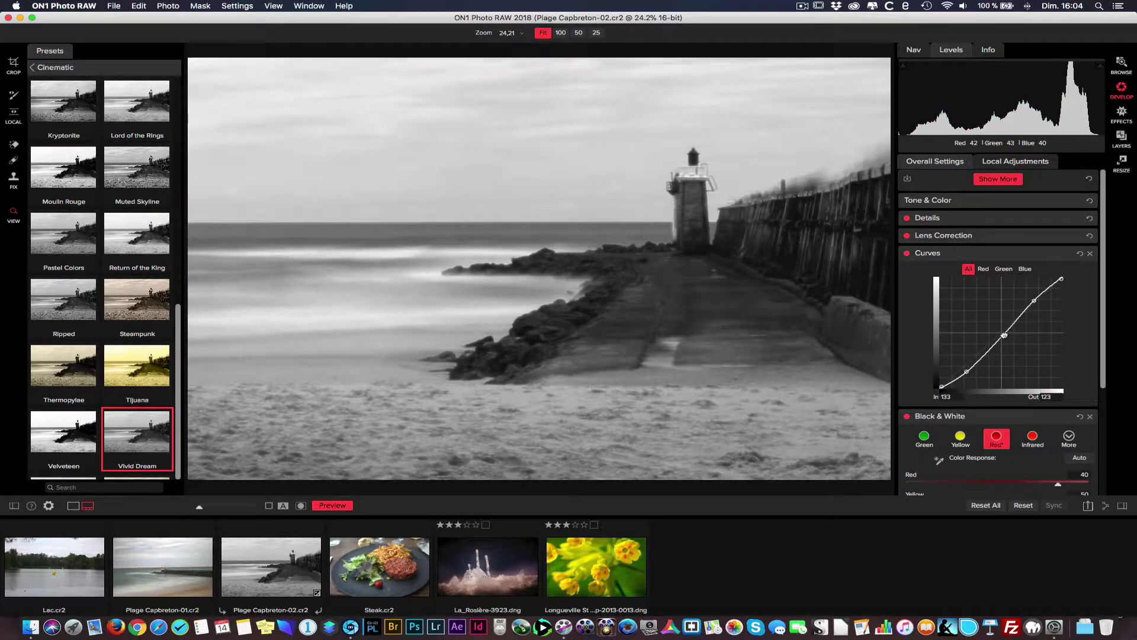
drag(966, 372, 966, 371)
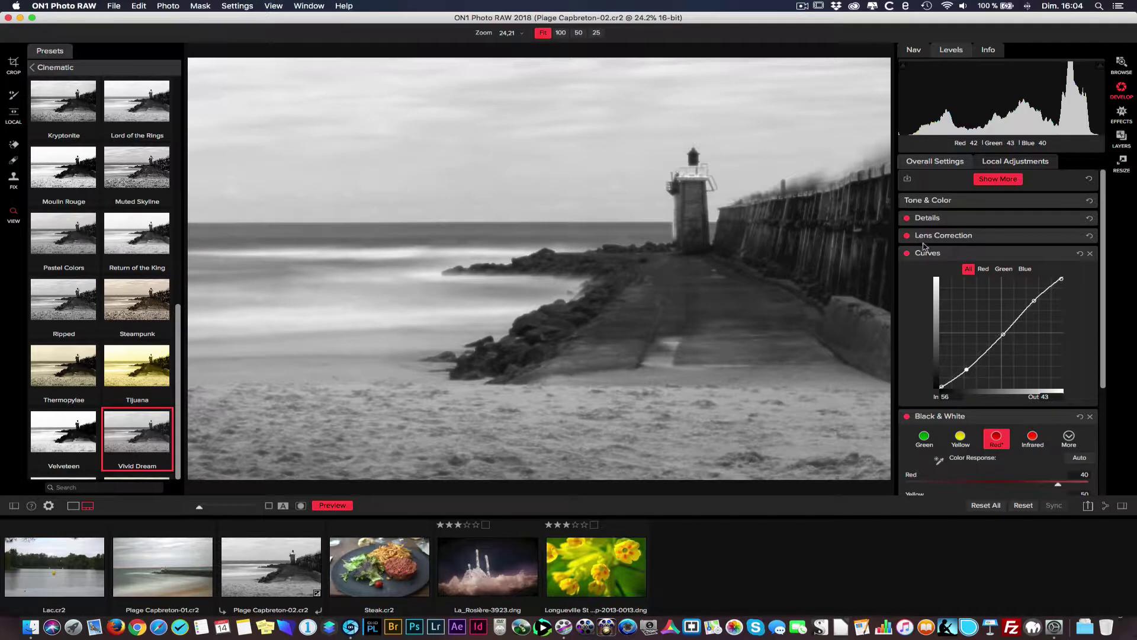
click(1006, 253)
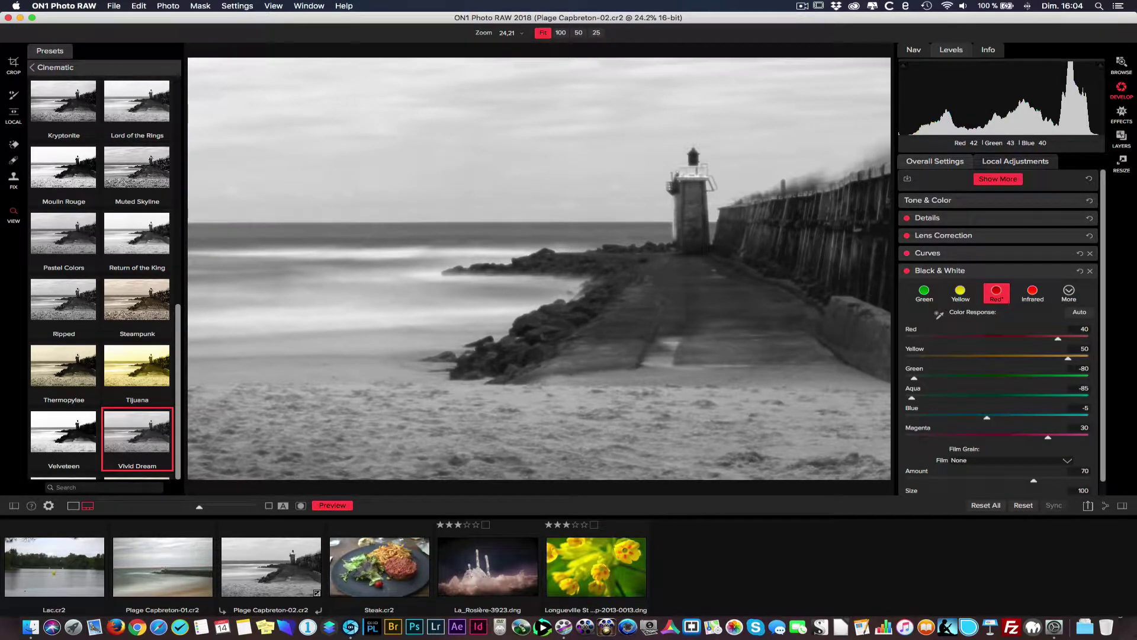
Examine the preset's filters in Effects, collapsing Color Enhancer, Glow and Black & White and checking the Color Enhancer settings
click(1123, 113)
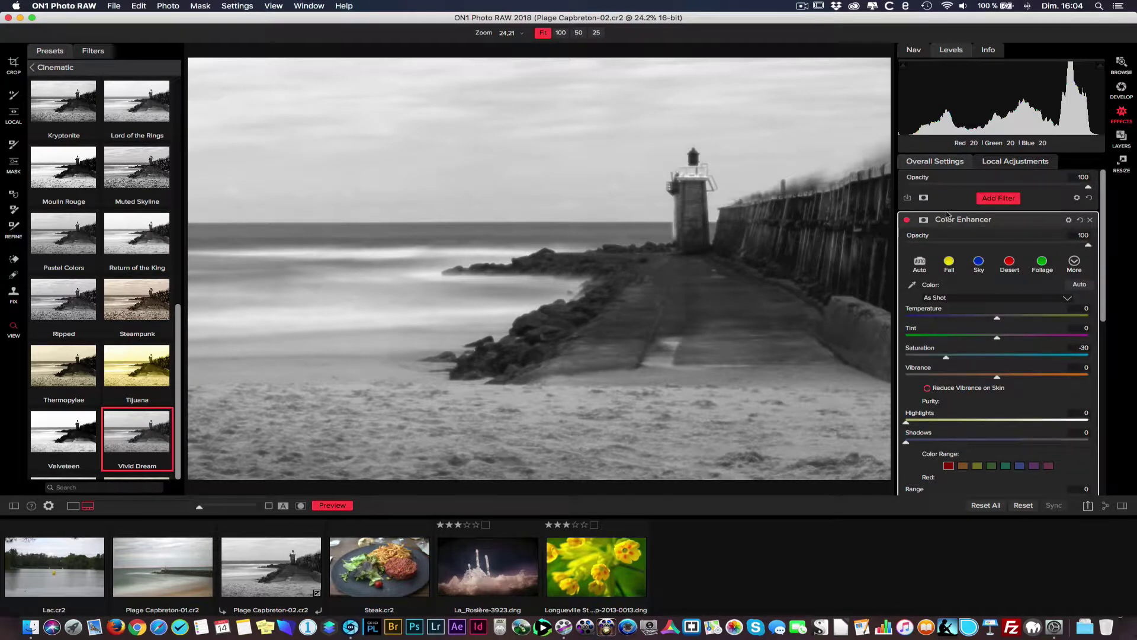
click(1045, 221)
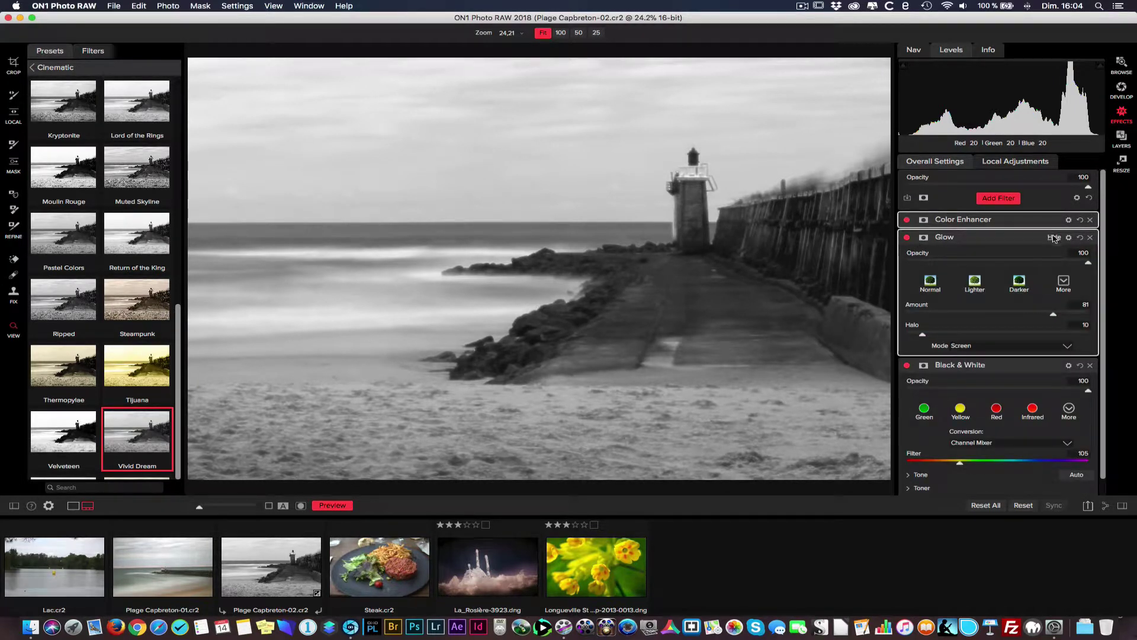
click(1054, 239)
click(1059, 256)
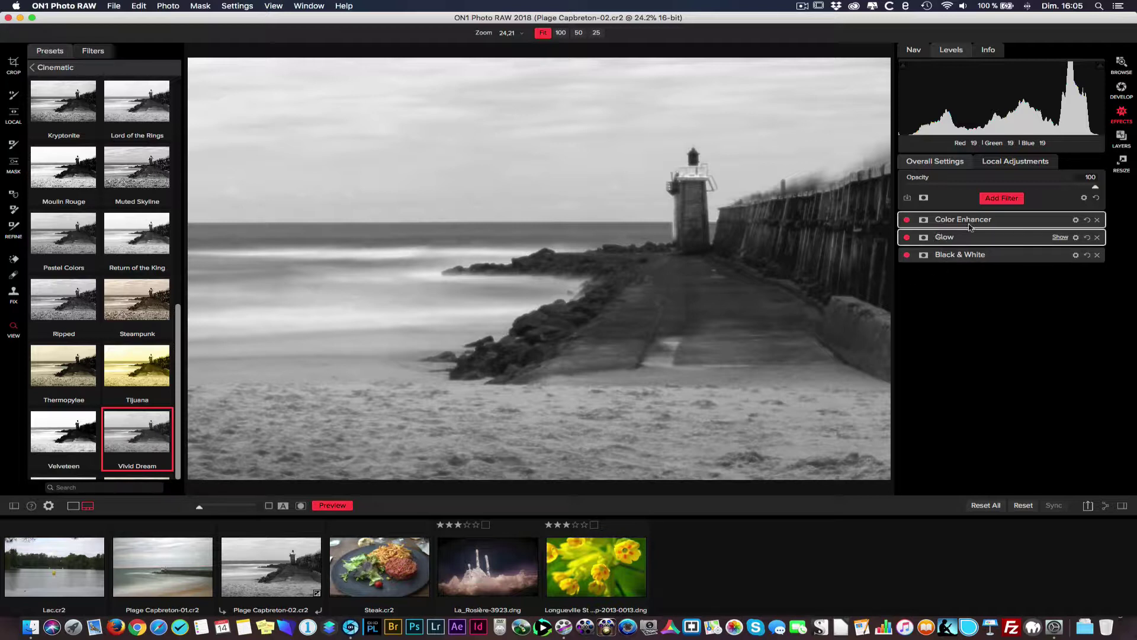
click(1059, 220)
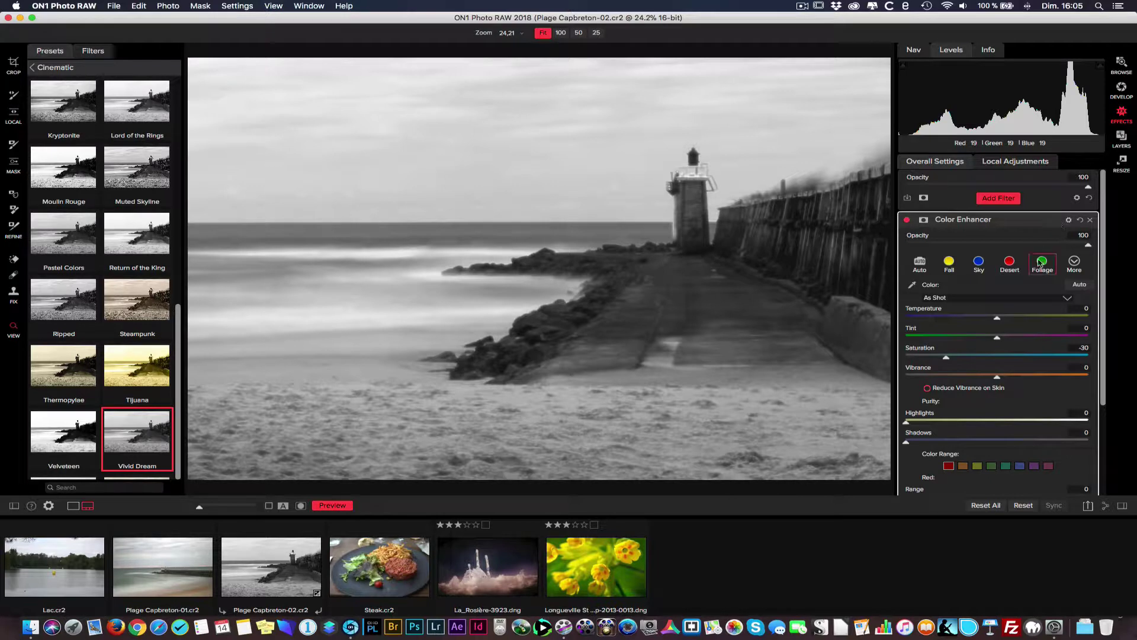
click(1059, 219)
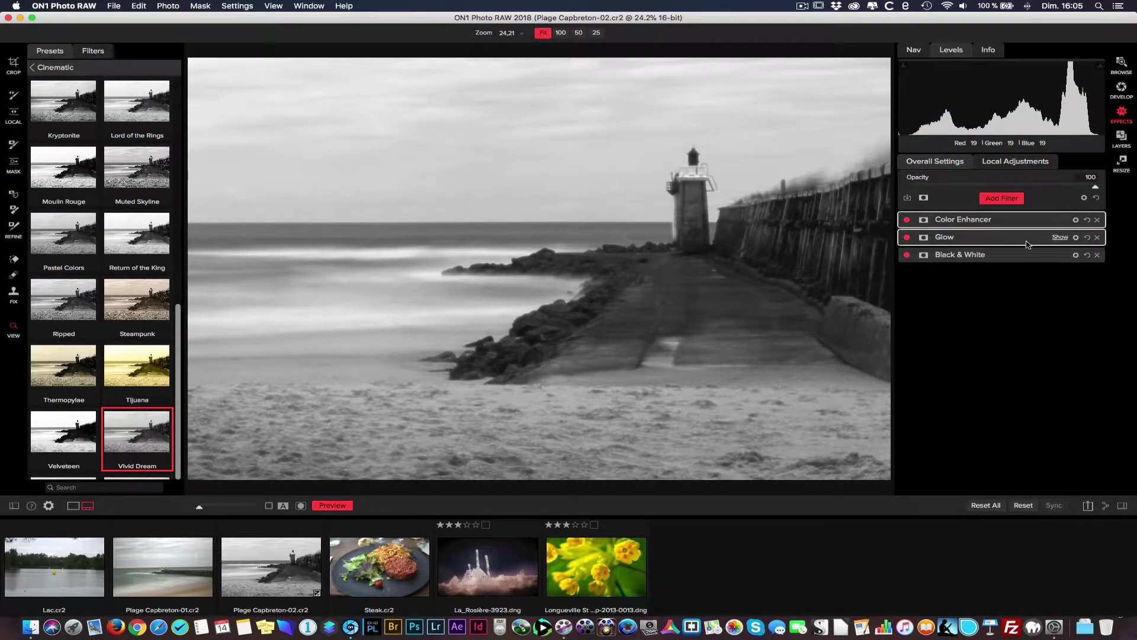
Reduce the Glow filter's opacity to 41, compare the photo with and without the filter, and collapse it
click(1059, 238)
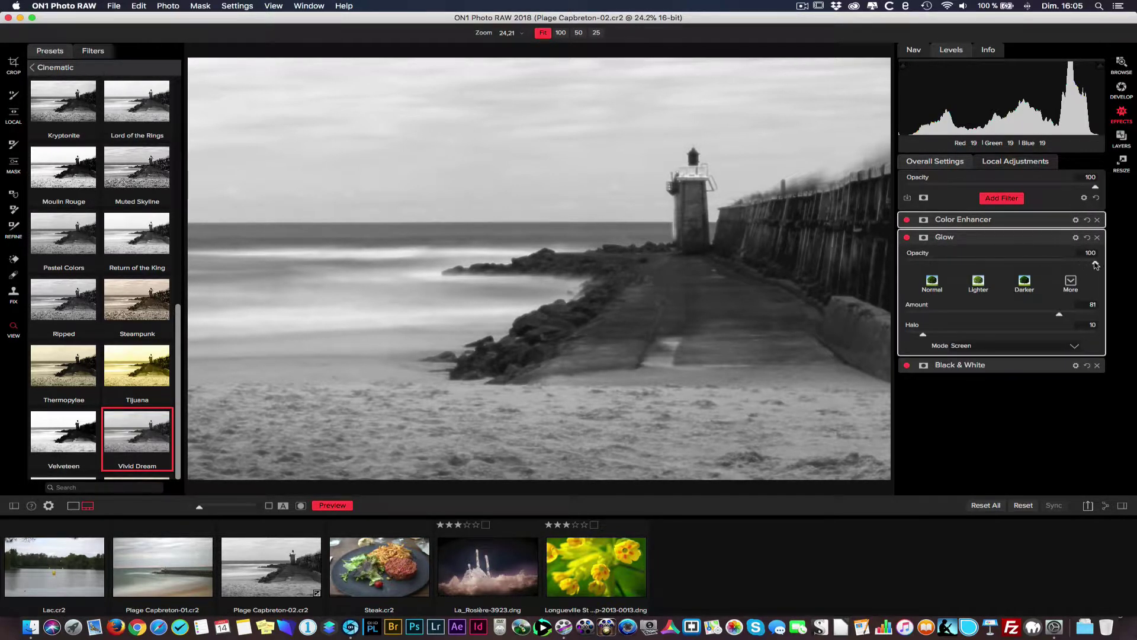
drag(1095, 264, 986, 264)
click(986, 264)
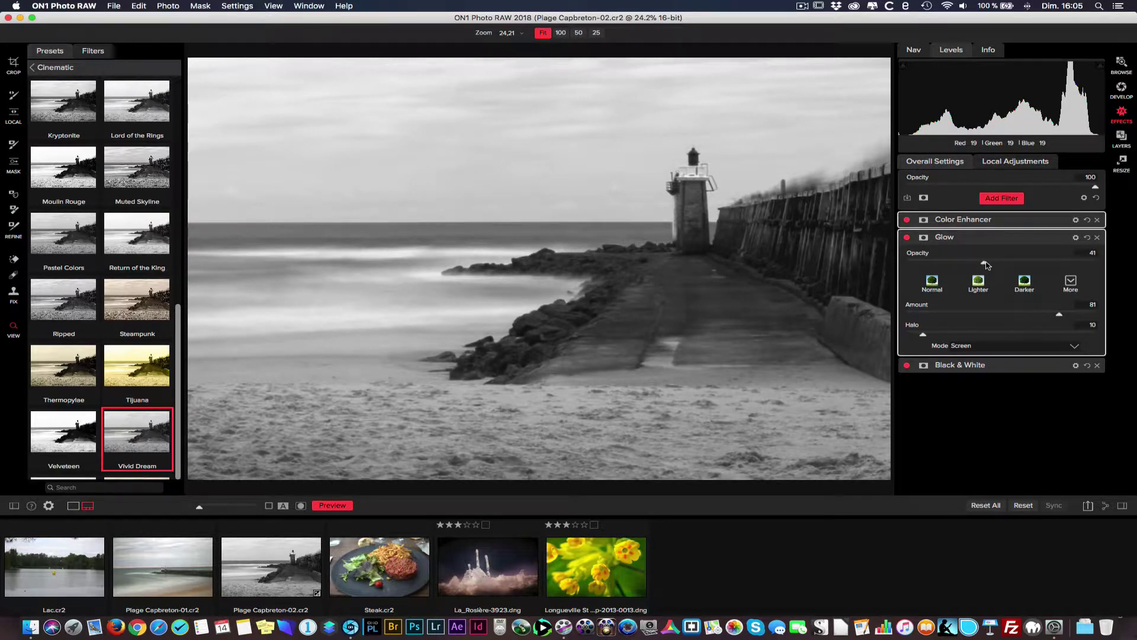
click(907, 237)
click(906, 237)
click(906, 238)
click(906, 238)
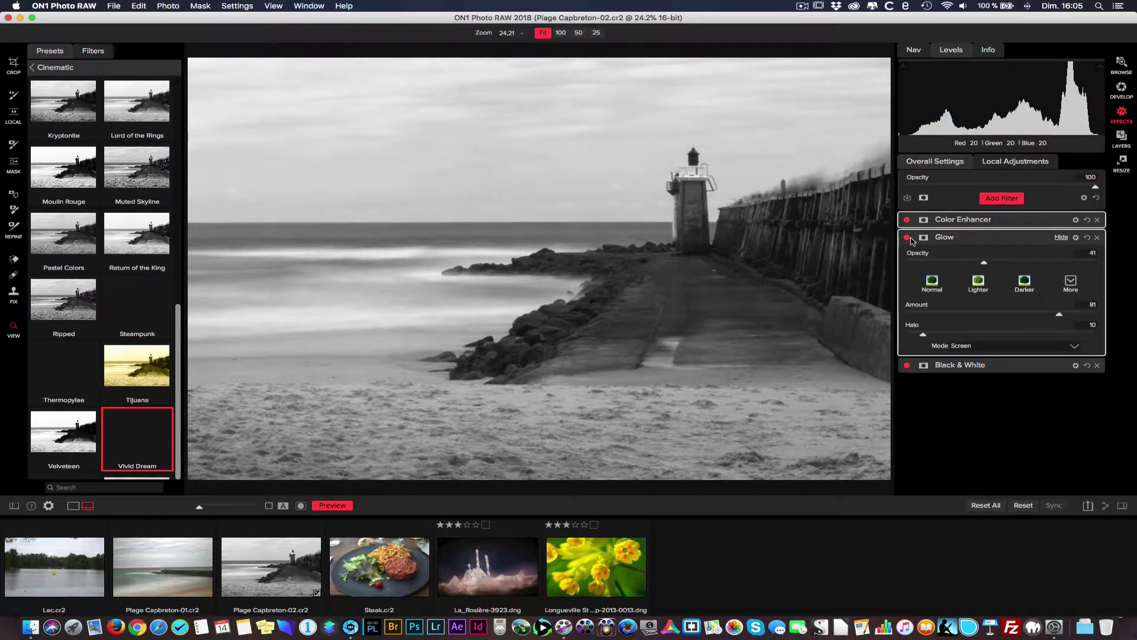
click(1061, 238)
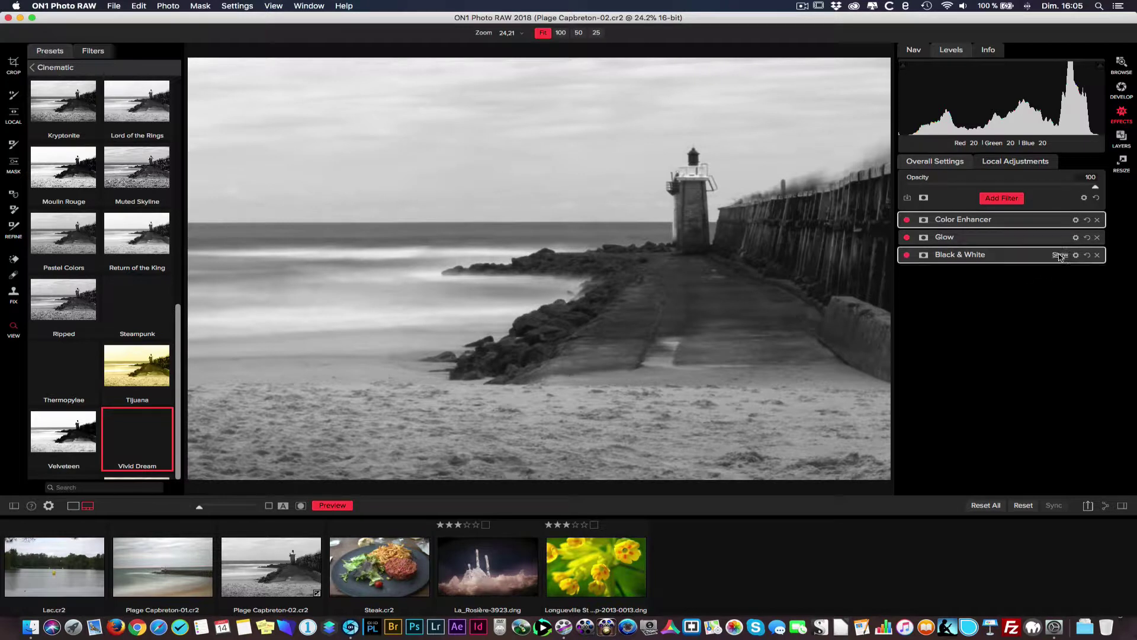
Compare the photo with and without the Effects Black & White filter, delete that filter, and collapse Glow
click(1059, 256)
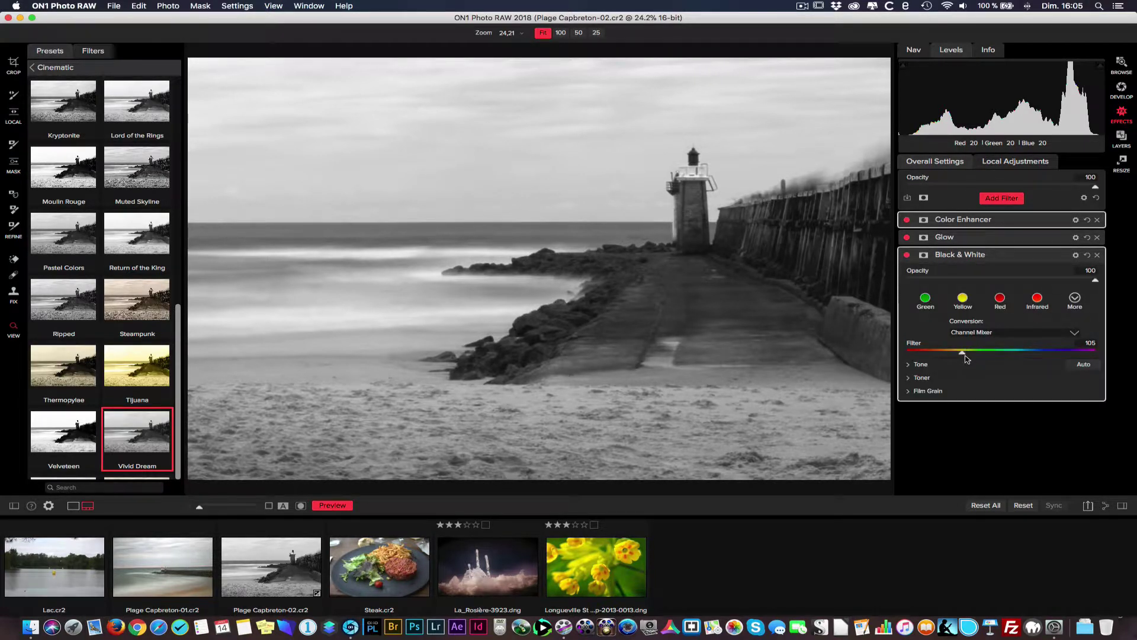
click(906, 255)
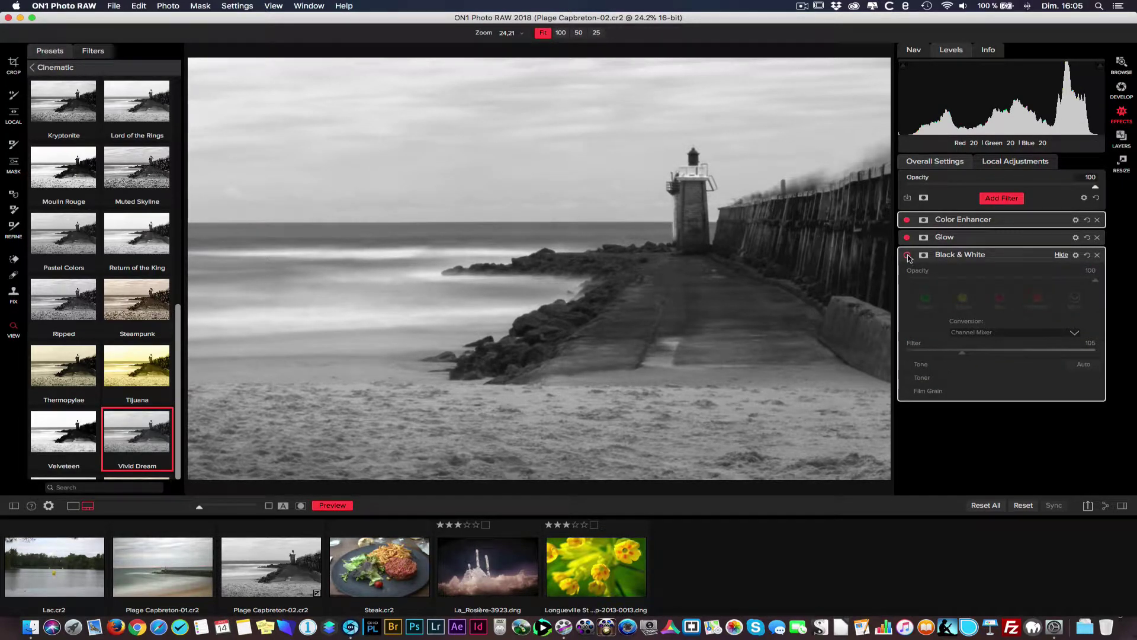
click(906, 256)
click(907, 255)
click(1097, 255)
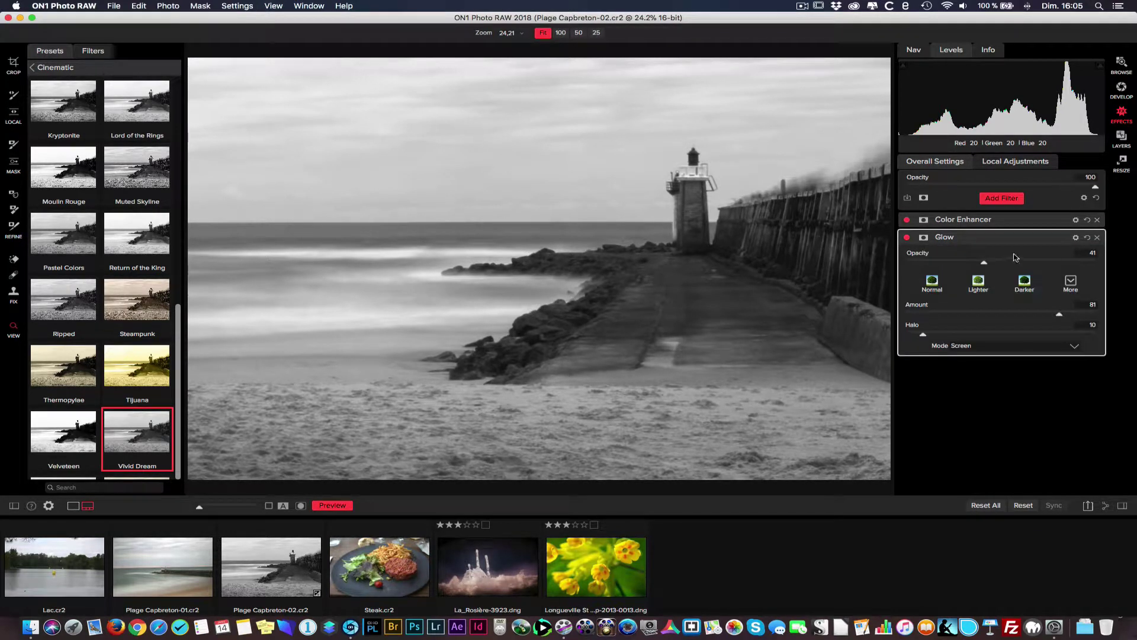
click(1060, 238)
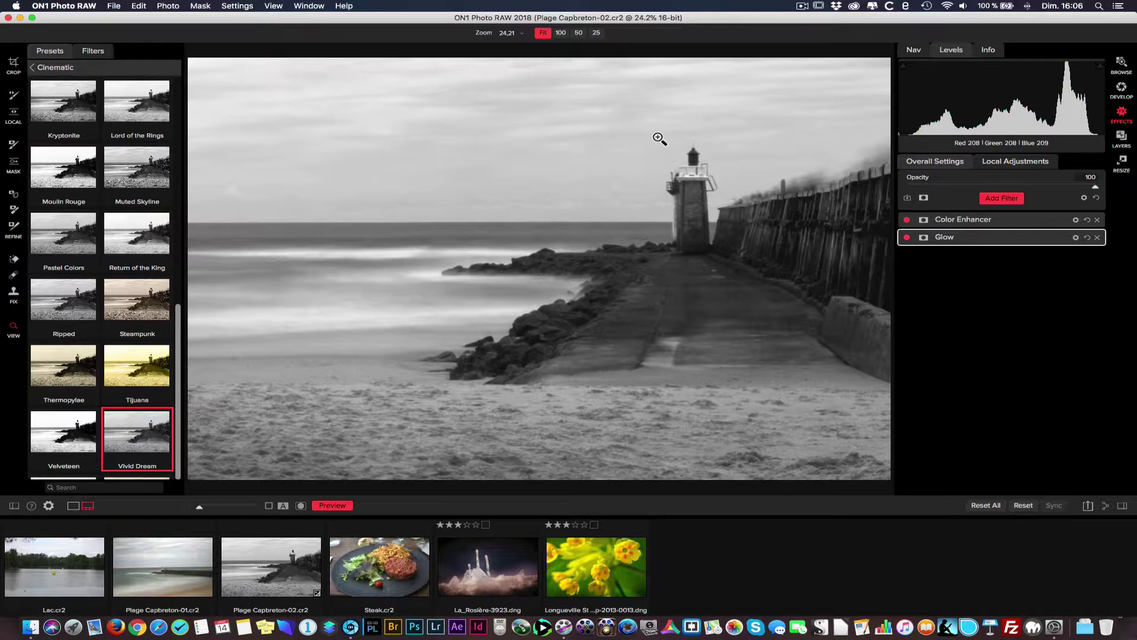
click(908, 199)
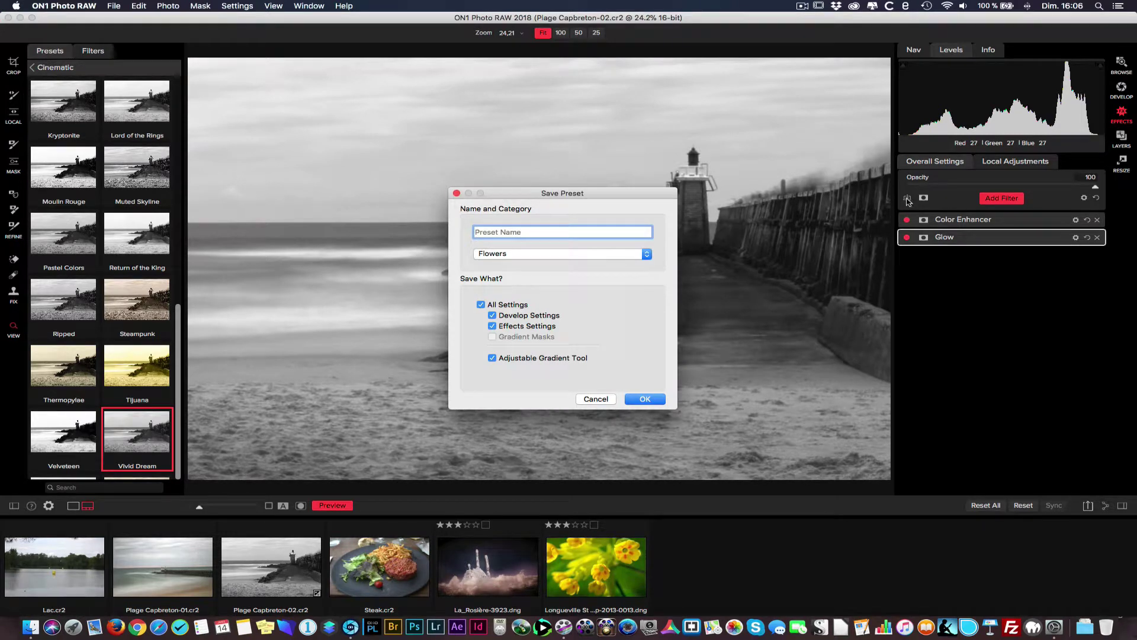
drag(533, 201, 473, 153)
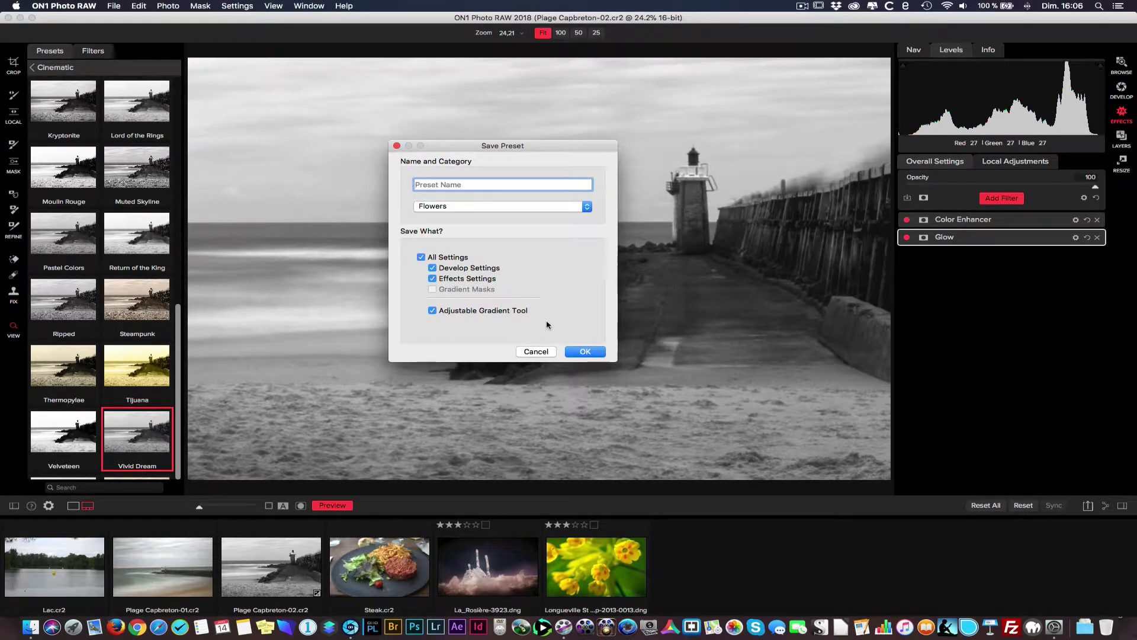
click(537, 351)
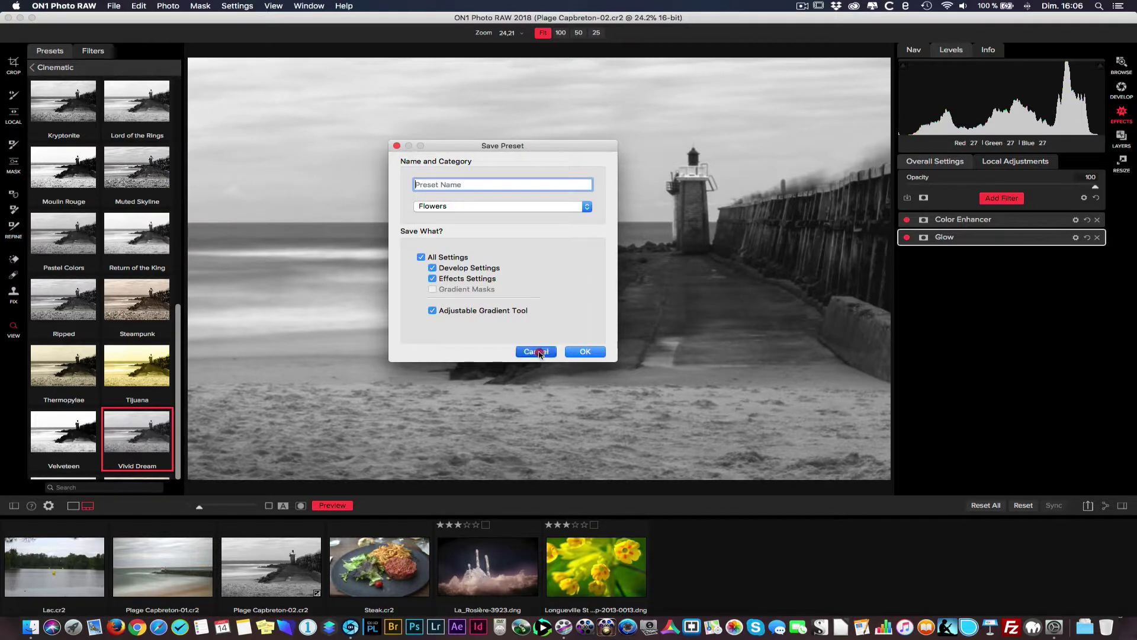
From Develop, save all the photo's settings as a preset named "Mon effet cinematic" in the Cinematic category
click(1121, 90)
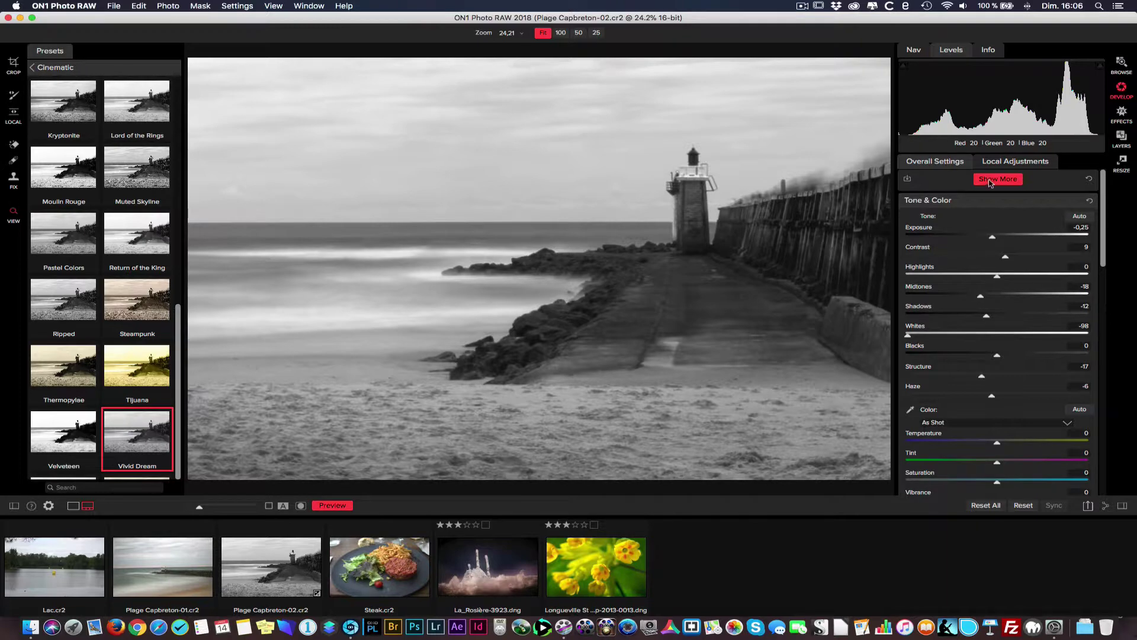
click(908, 181)
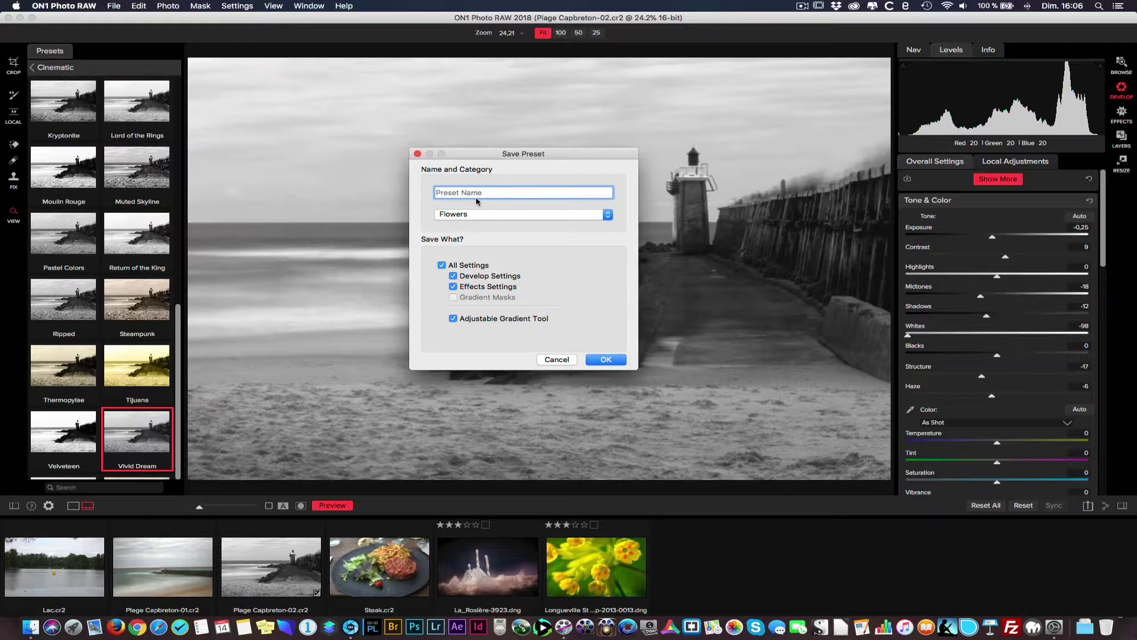
text(Mon effet cinematic)
click(477, 214)
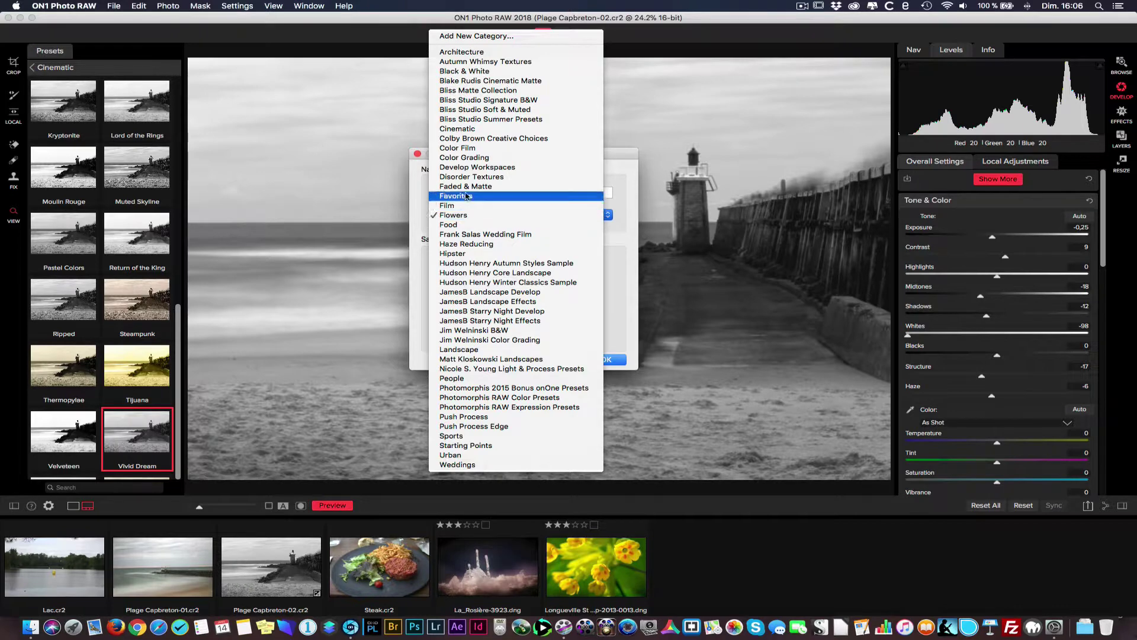
click(465, 129)
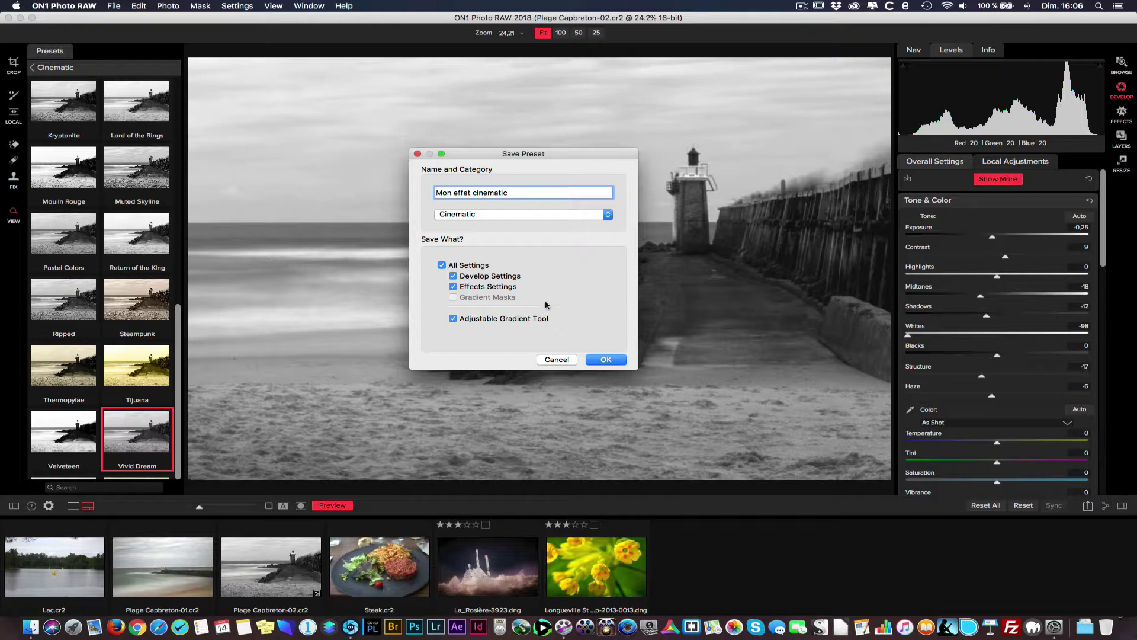
click(604, 359)
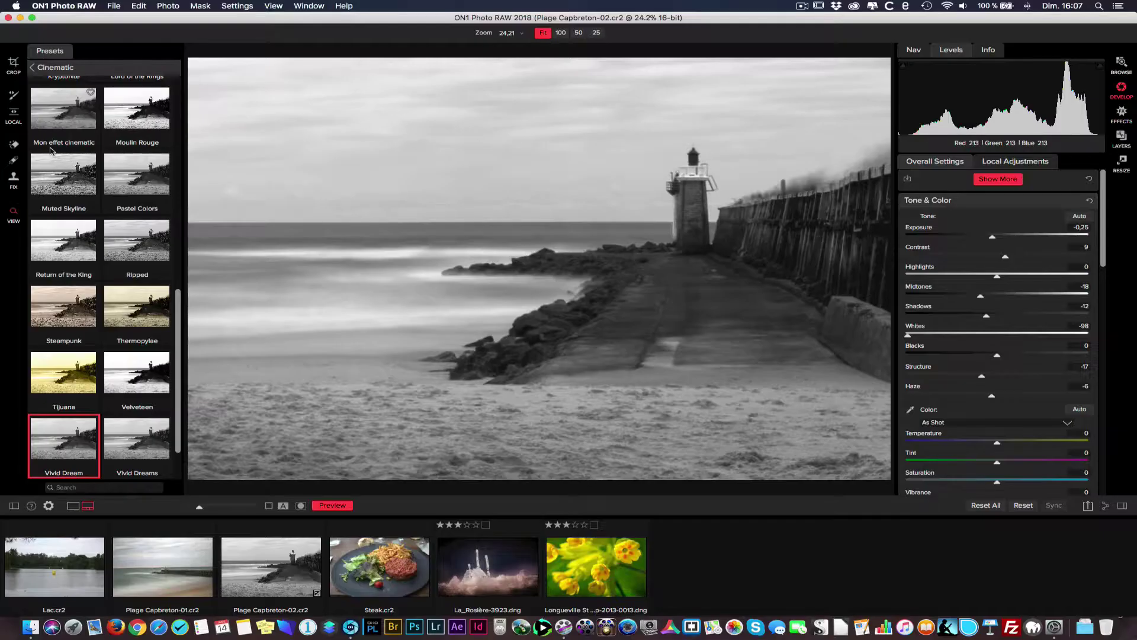
Apply the Return of the King preset to the current photo and open Plage Capbreton-01.cr2
click(64, 243)
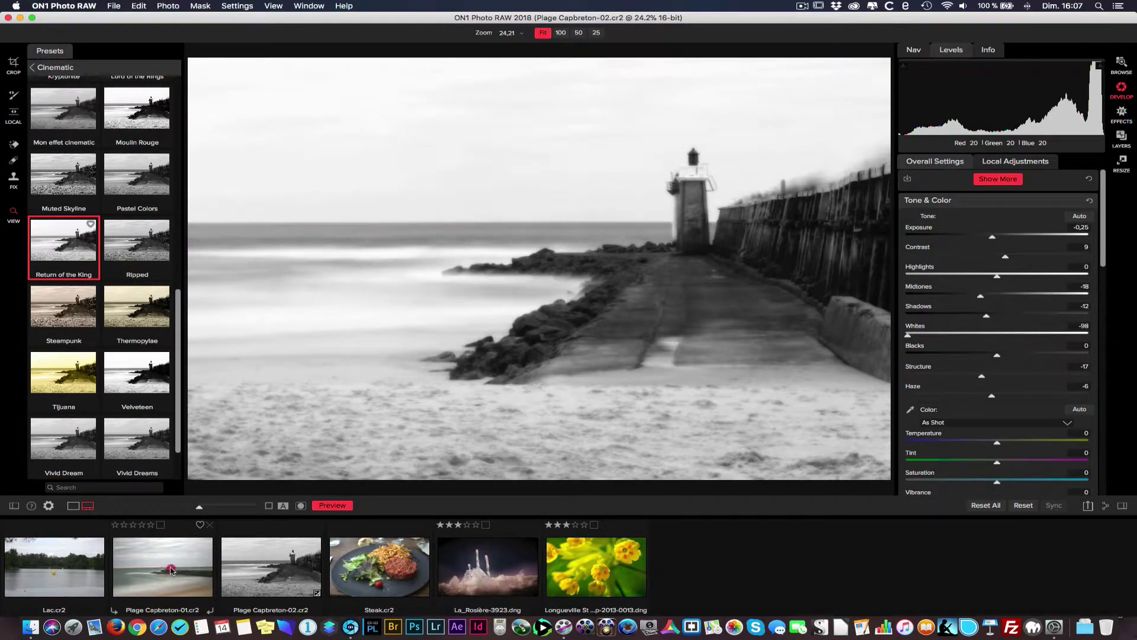
click(171, 570)
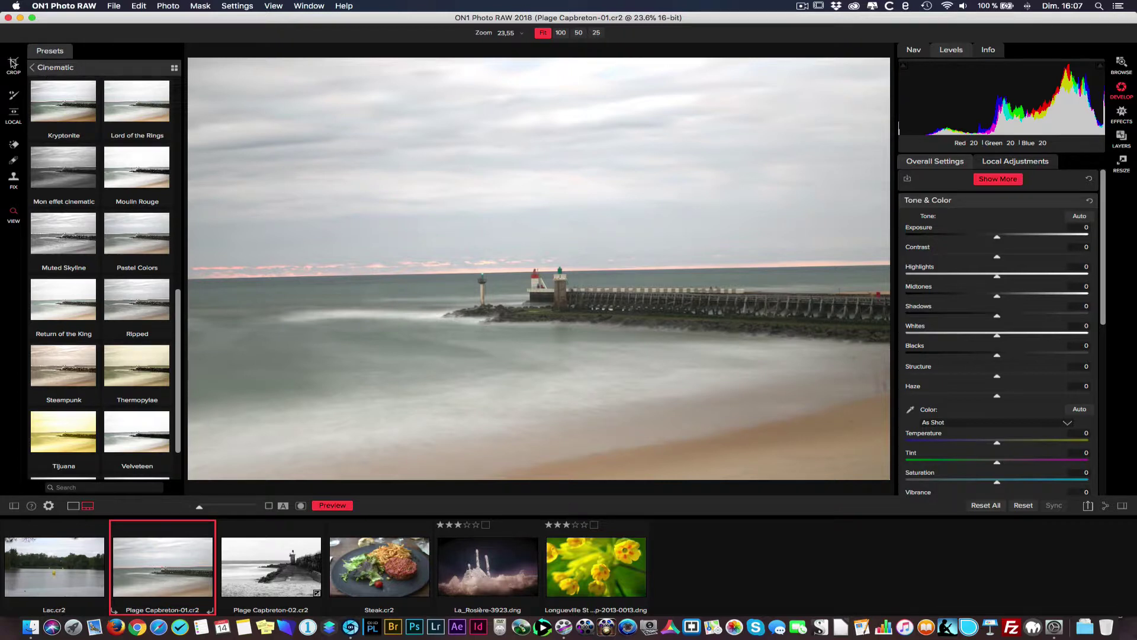
Straighten Plage Capbreton-01.cr2 along its sea horizon with the Crop tool's level function and apply the crop
click(13, 62)
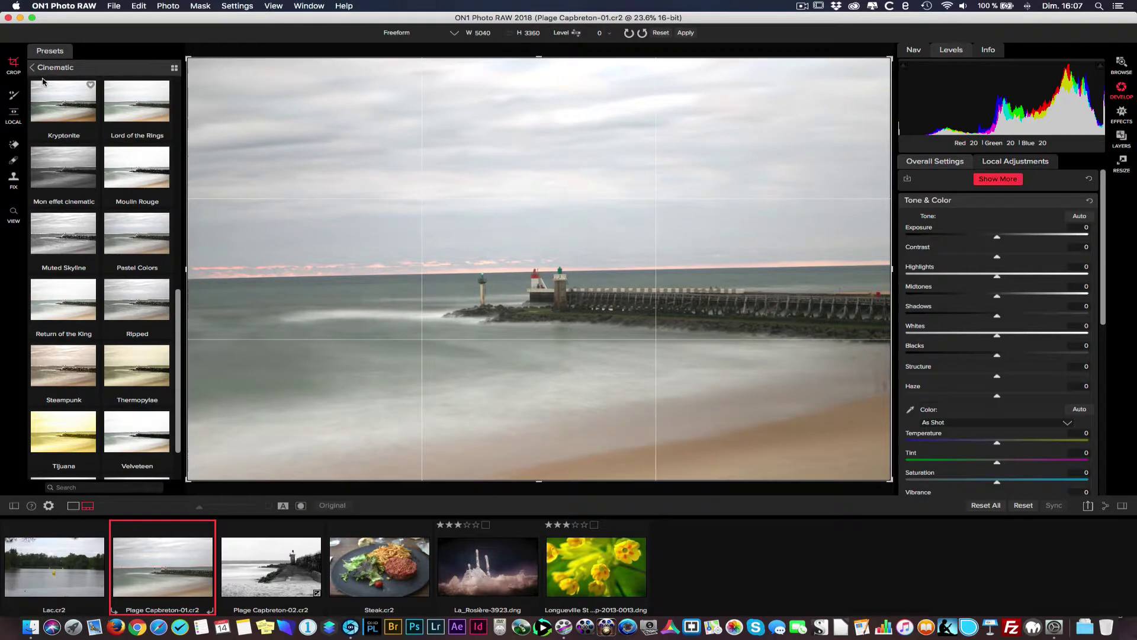
click(575, 33)
drag(286, 277, 829, 267)
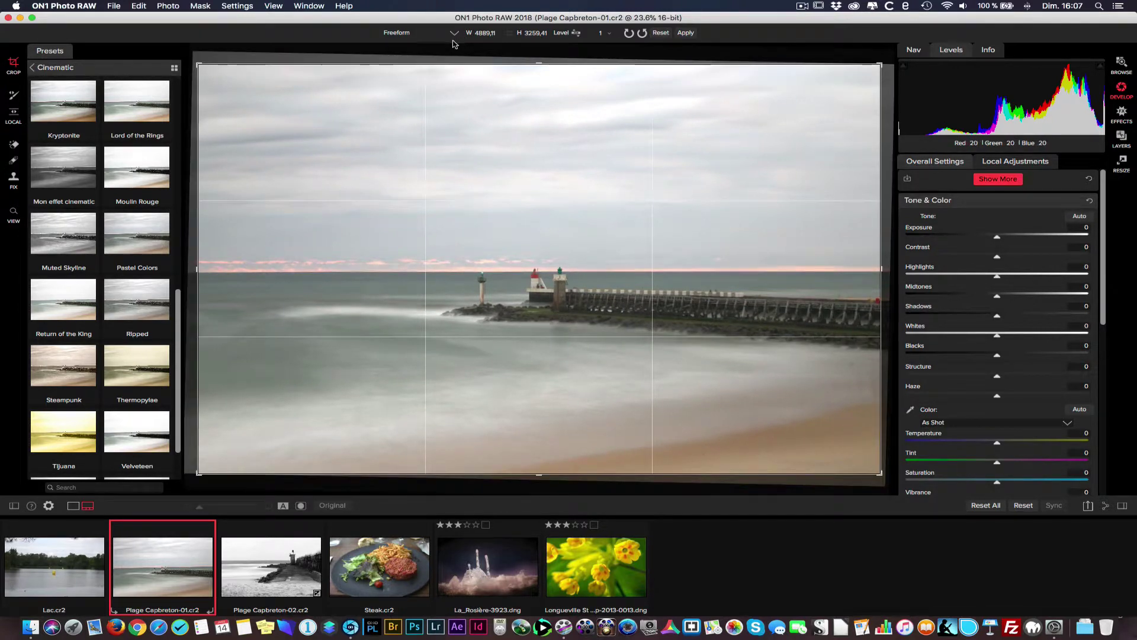
click(685, 33)
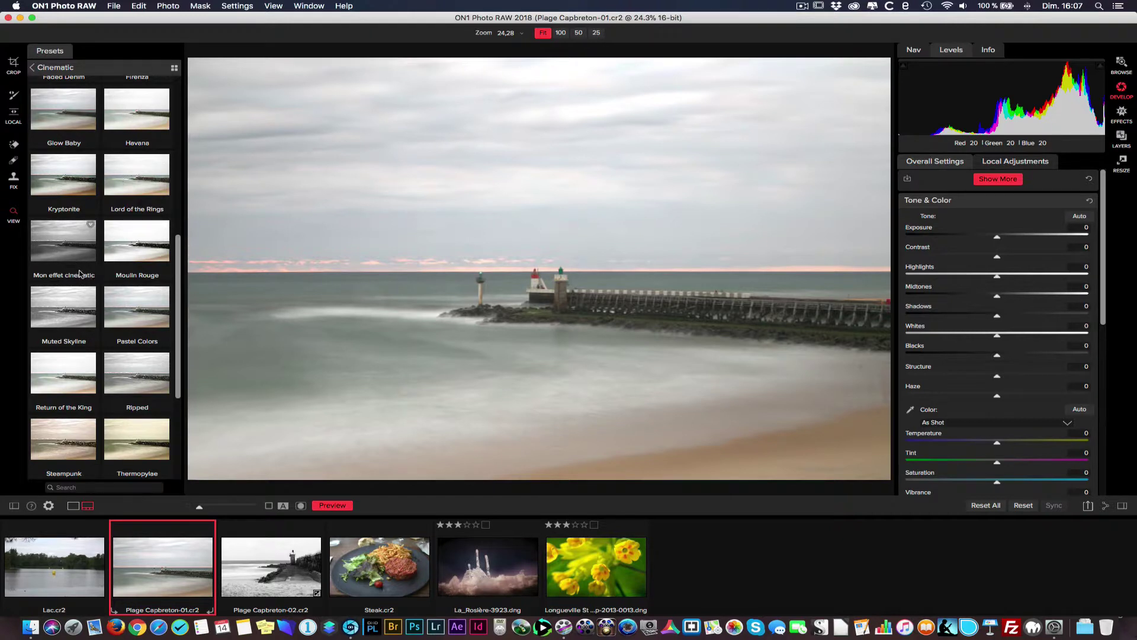
Apply the "Mon effet cinematic" preset to Plage Capbreton-01.cr2, and review its Develop overall settings, collapsing each pane from Tone & Color to Black & White
click(61, 244)
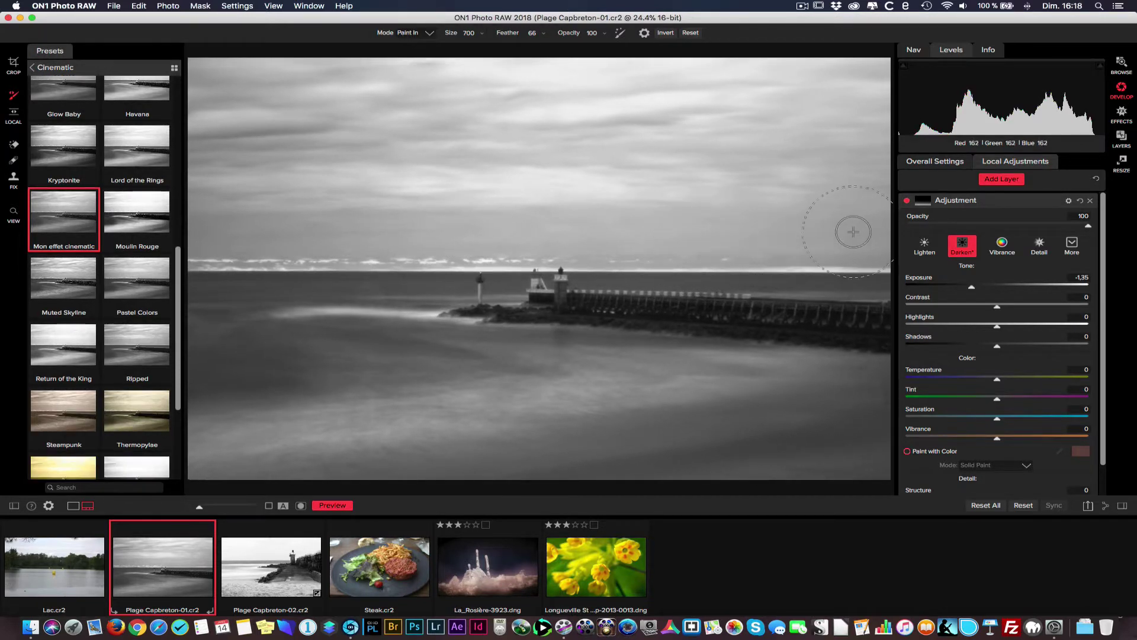
click(935, 163)
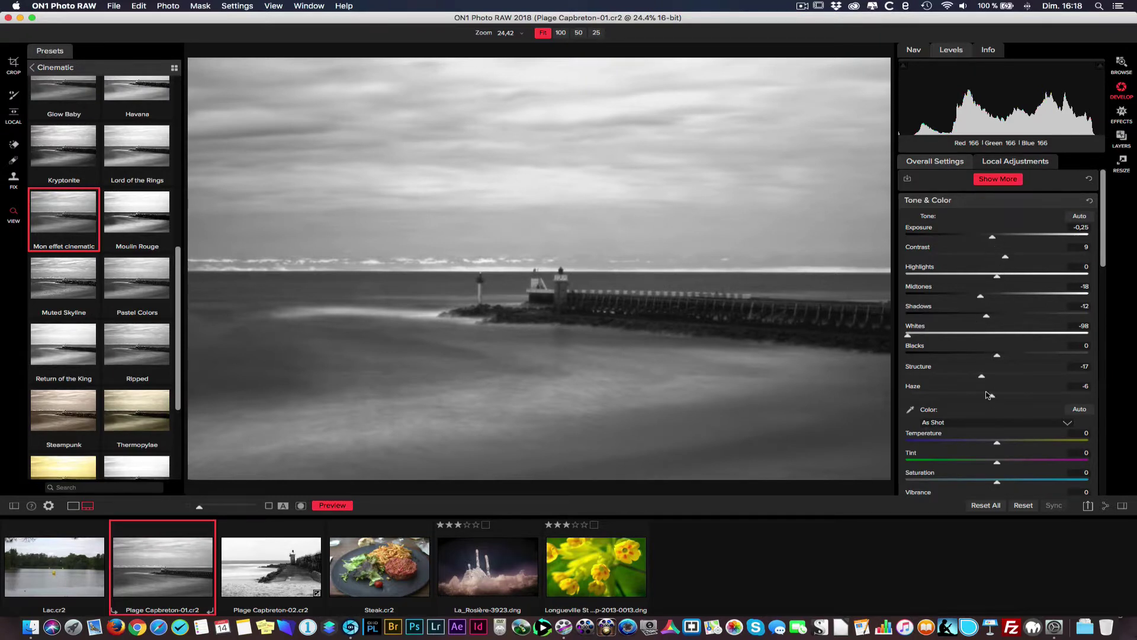
click(1024, 200)
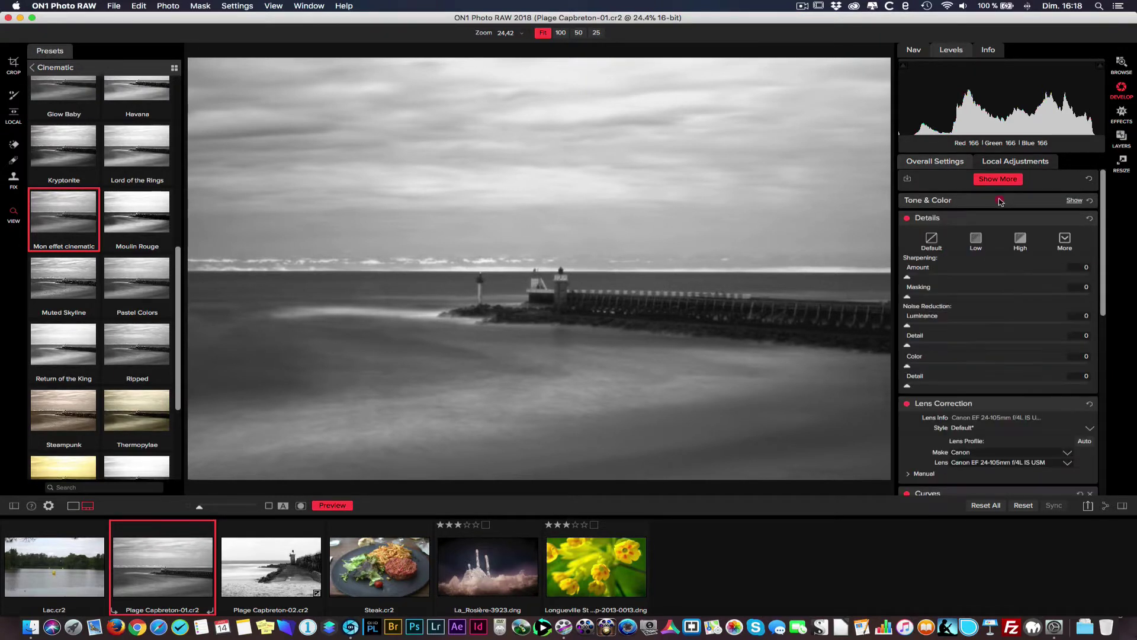
click(1009, 217)
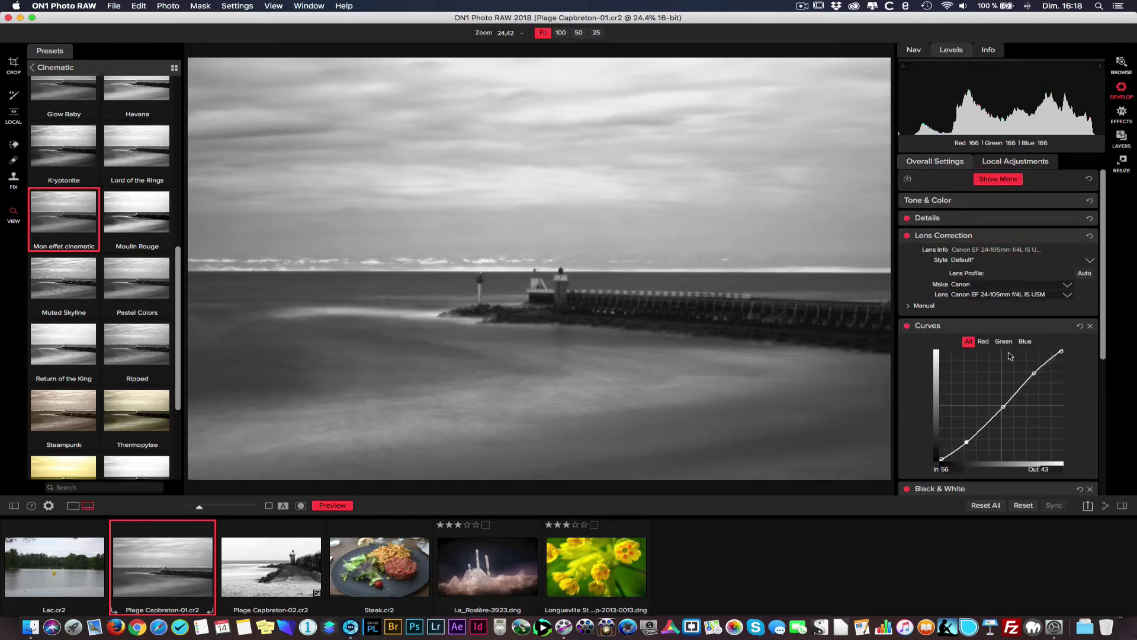
click(1002, 236)
click(999, 252)
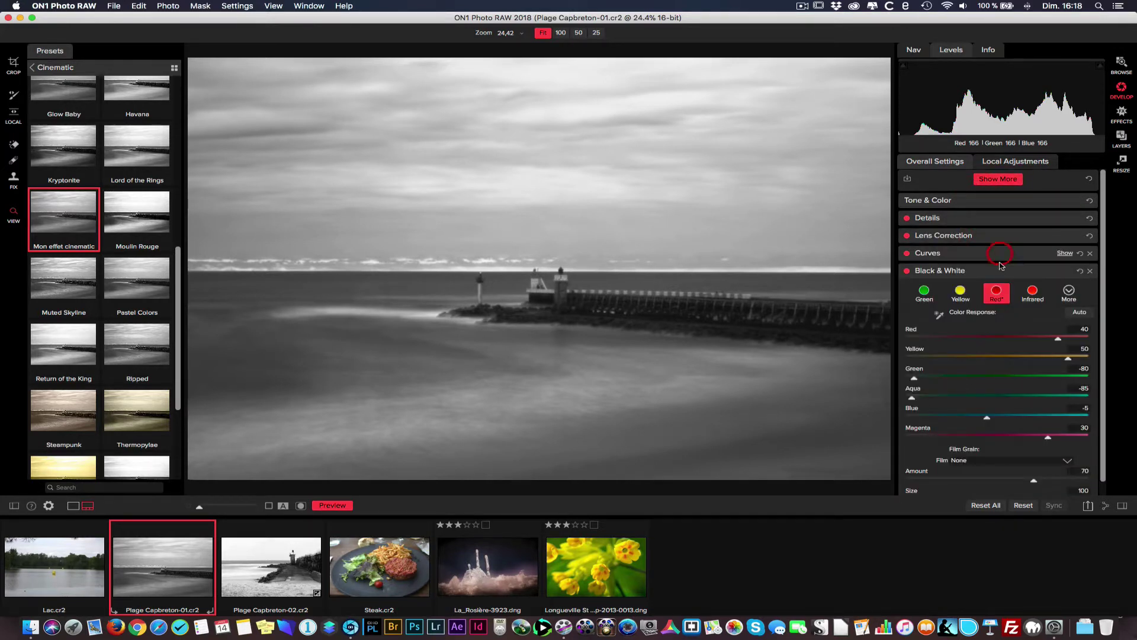
click(1011, 275)
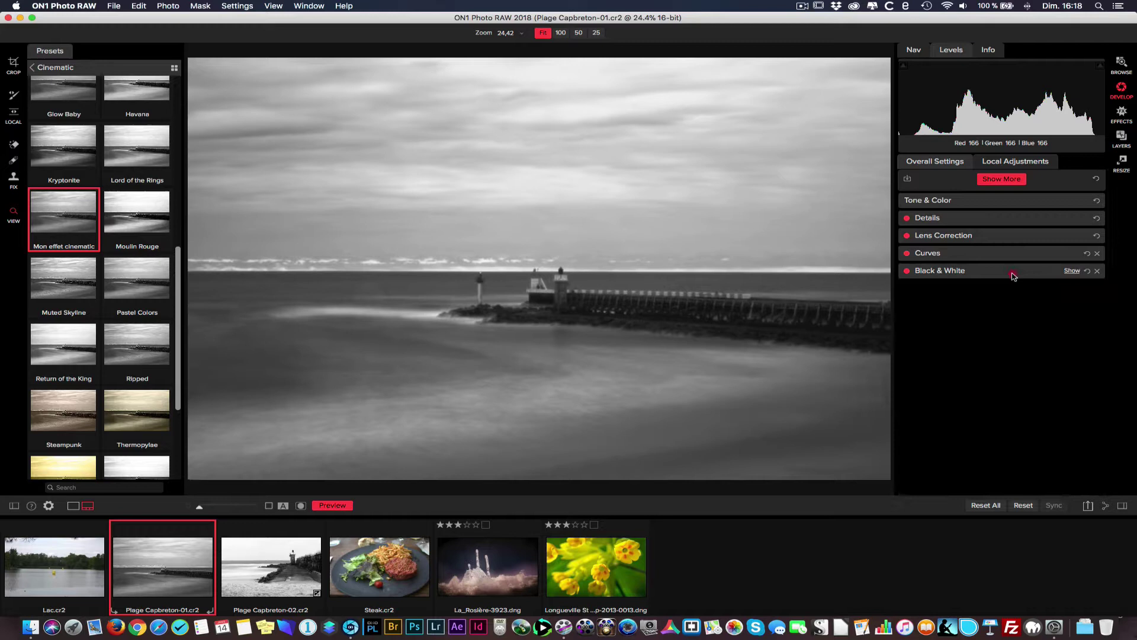
Review the preset's local adjustment layer and its Effects filters, collapsing Color Enhancer and Glow
click(1017, 161)
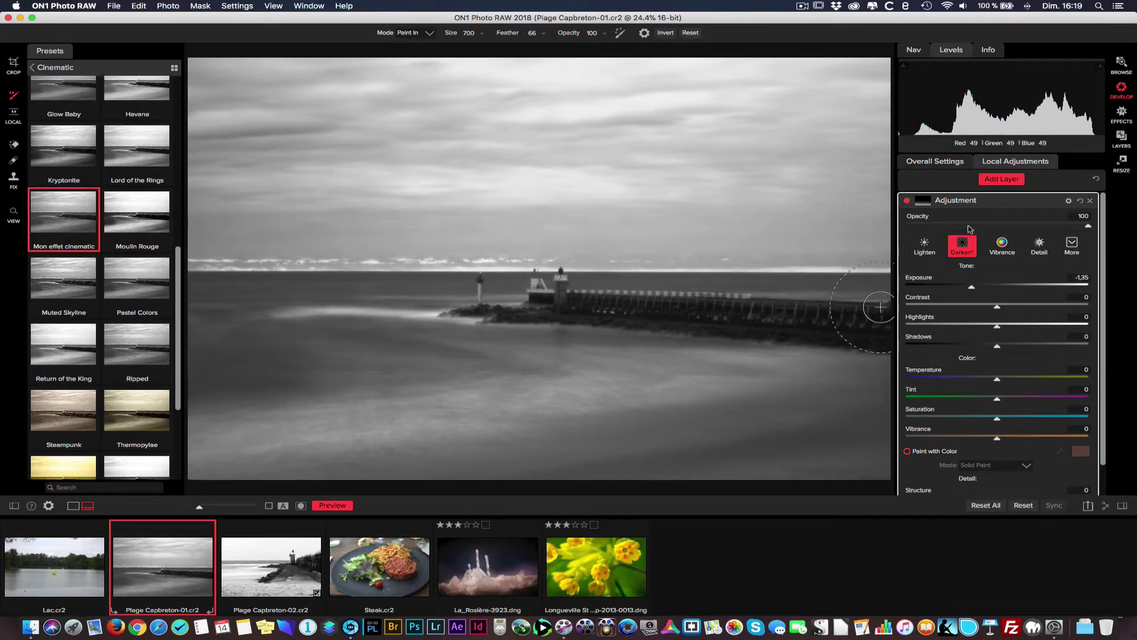
click(1121, 114)
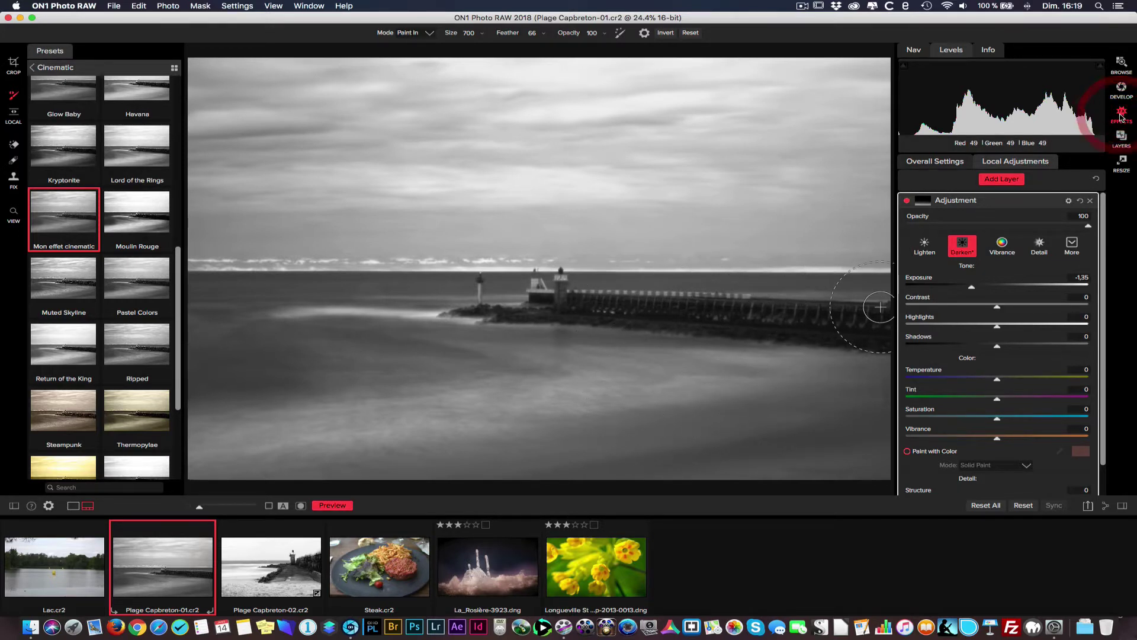
click(943, 168)
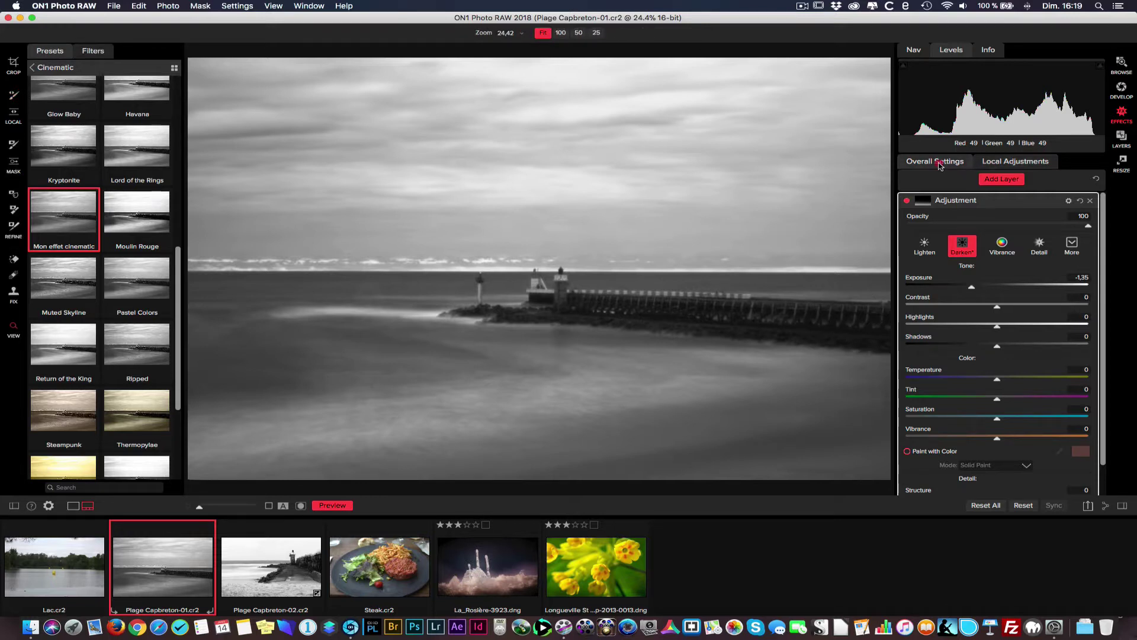
click(1055, 220)
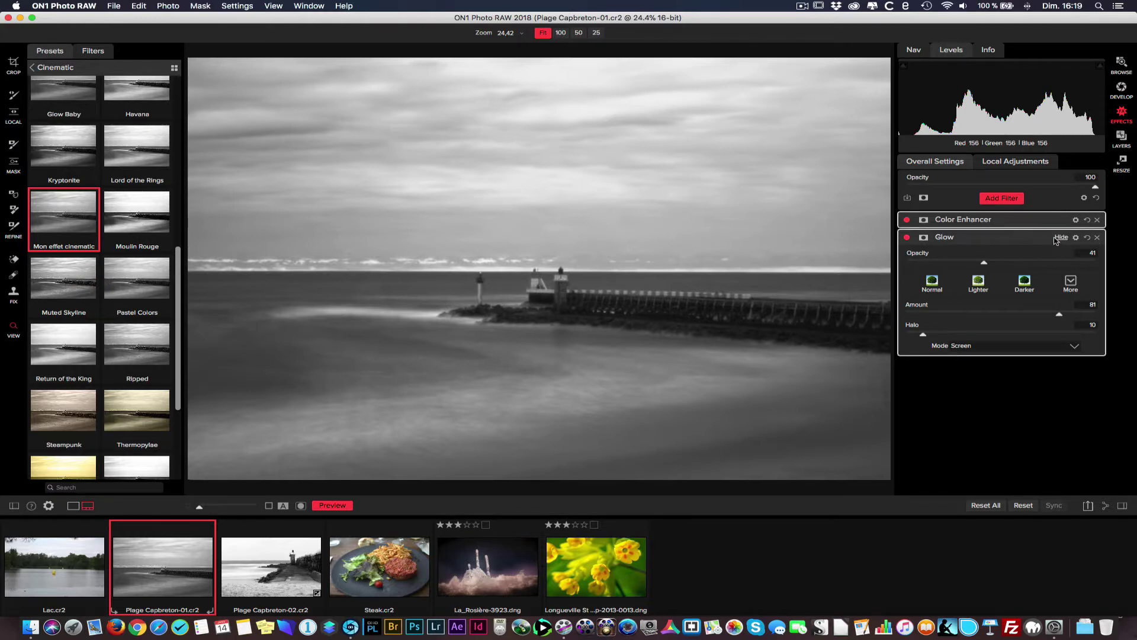
click(1060, 237)
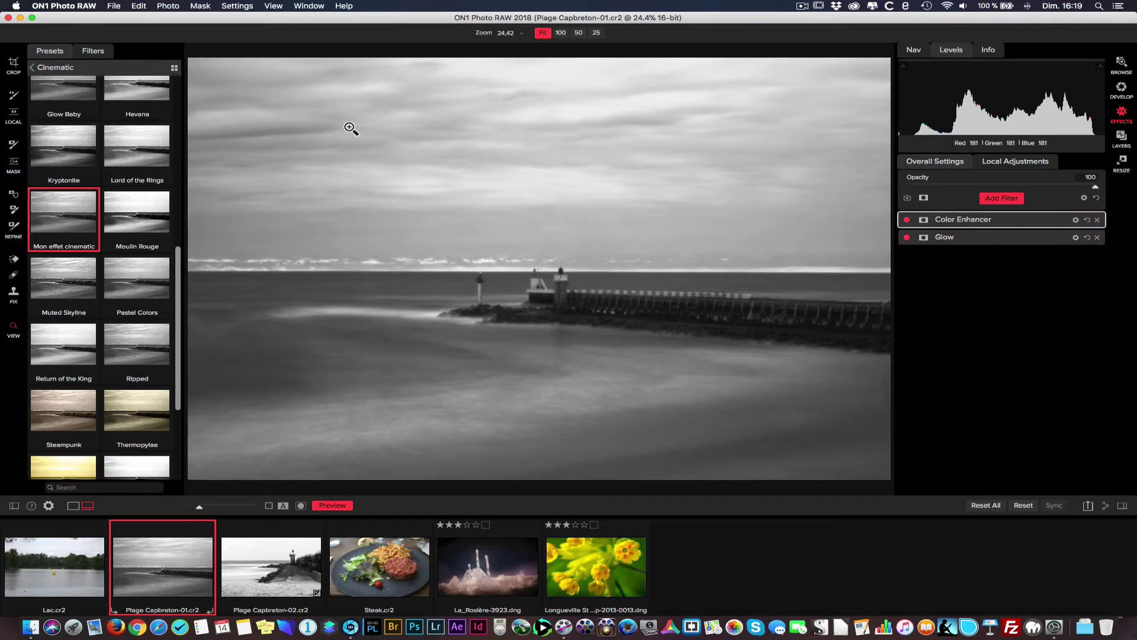
Switch to Browse, show the Color Film presets in the full-screen preview grid and enlarge the thumbnails to four per row
click(51, 67)
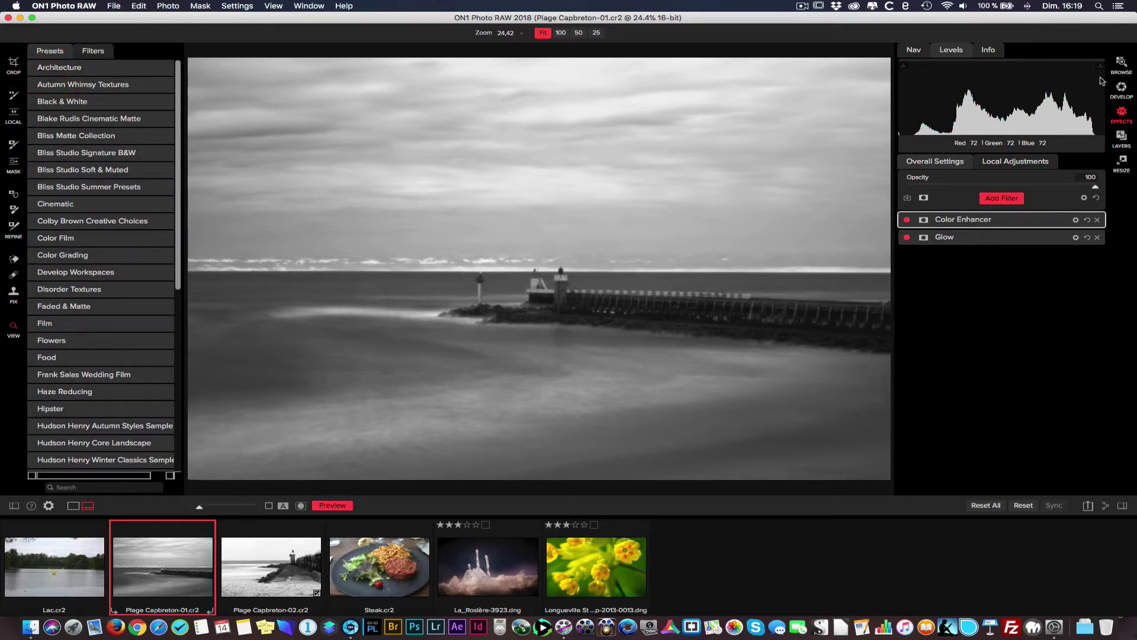
click(1121, 64)
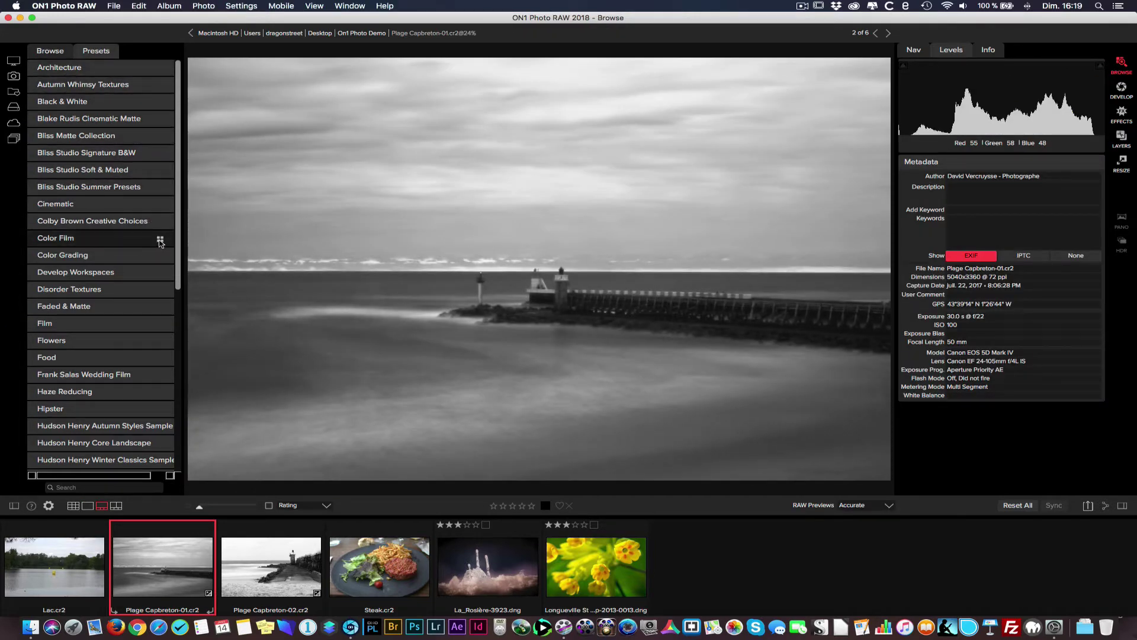
click(158, 240)
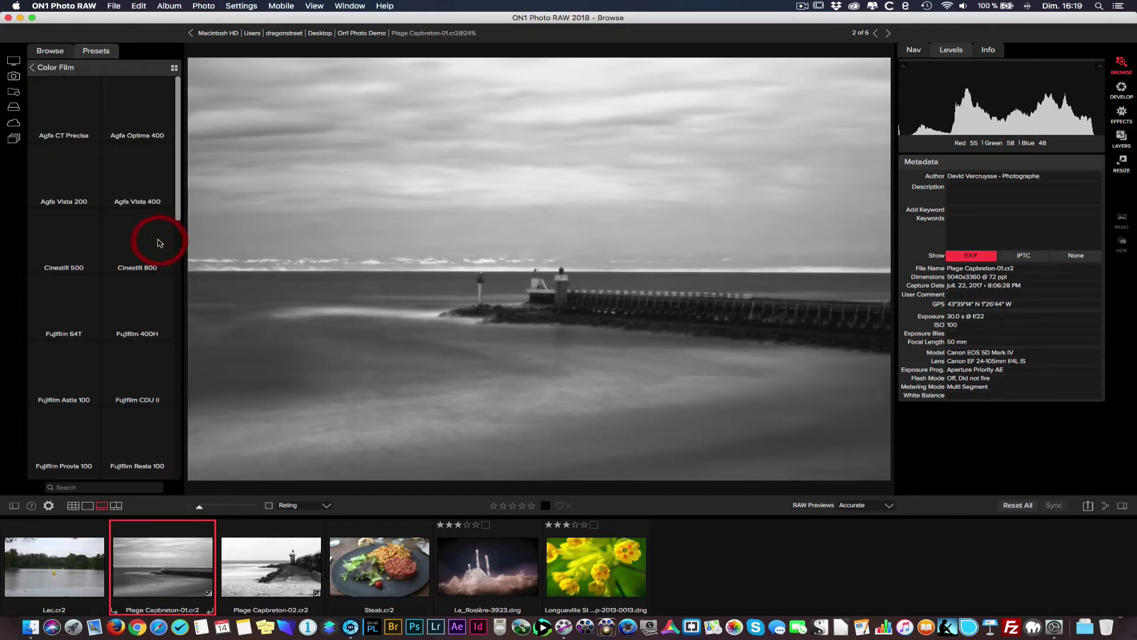
click(179, 186)
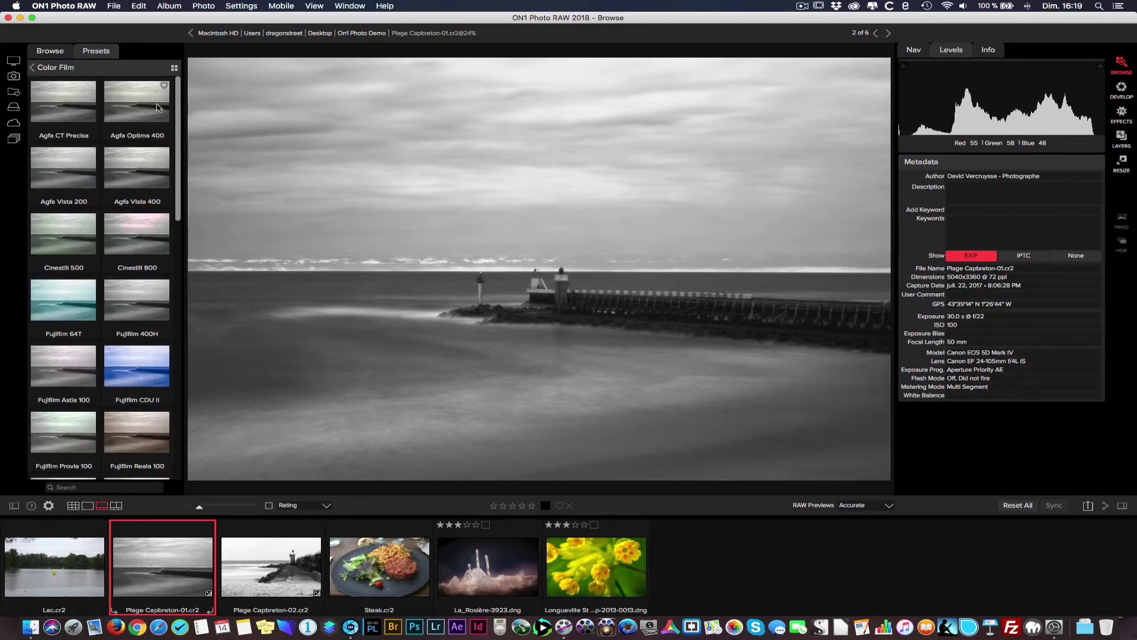
click(178, 80)
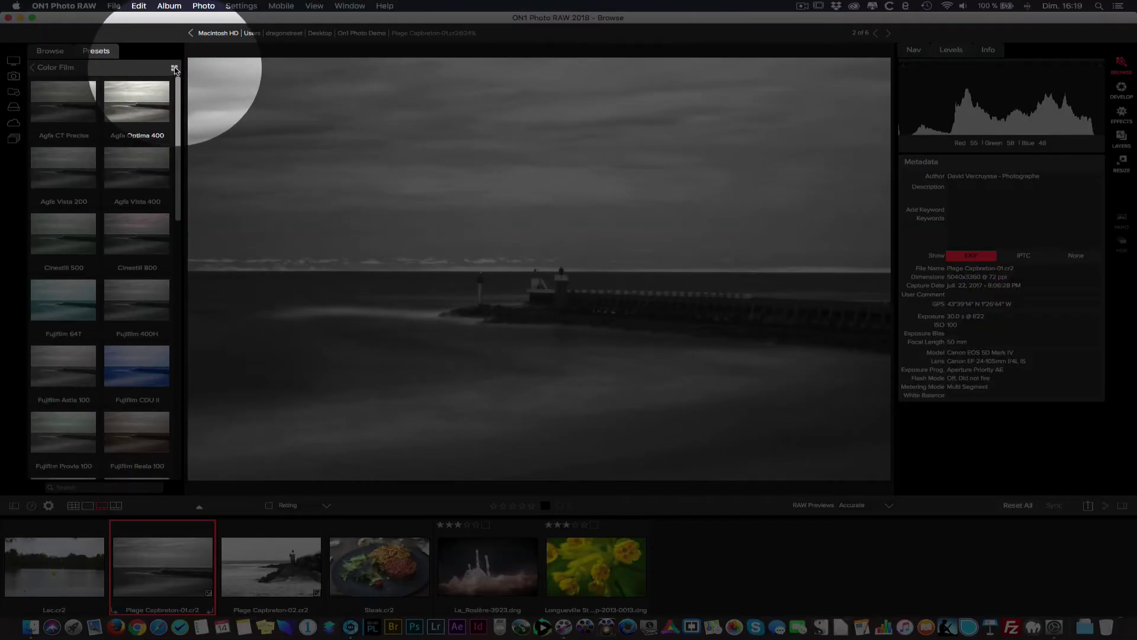
click(174, 70)
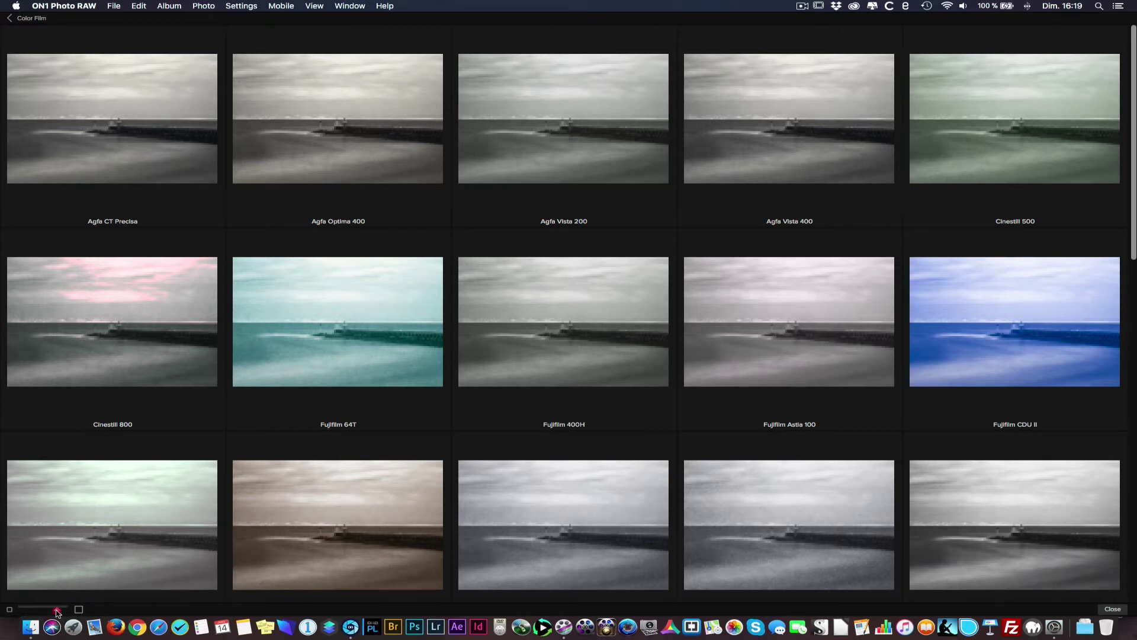
drag(50, 612, 62, 610)
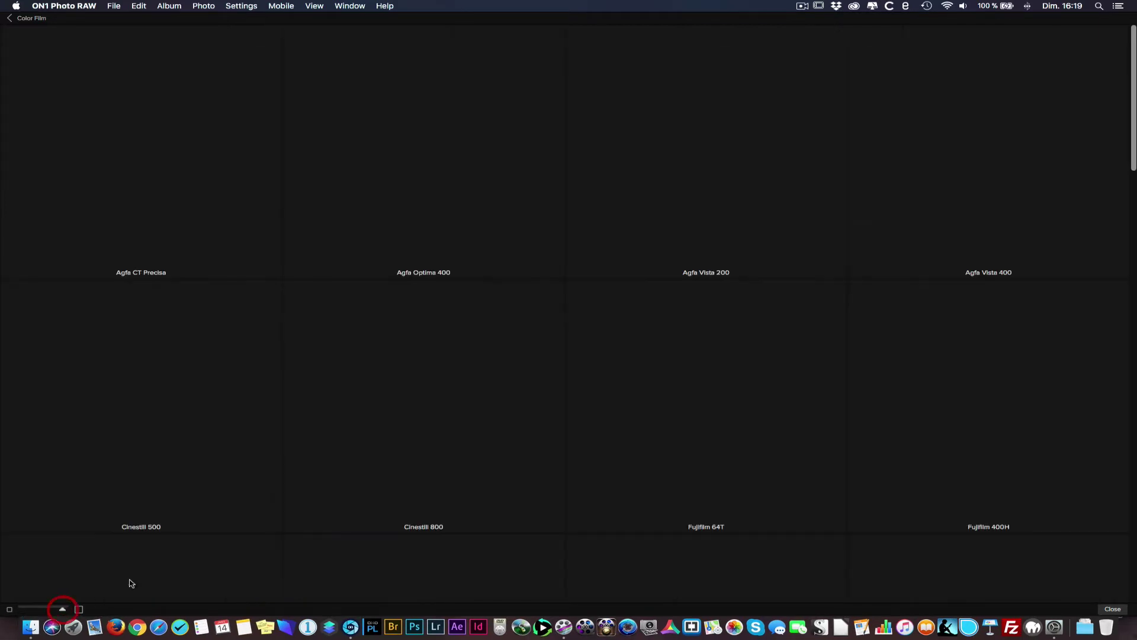
Apply the Kodak Portra 160 preset from the Color Film grid to the photo and return to the preset category list
scroll(379, 371, down, 5)
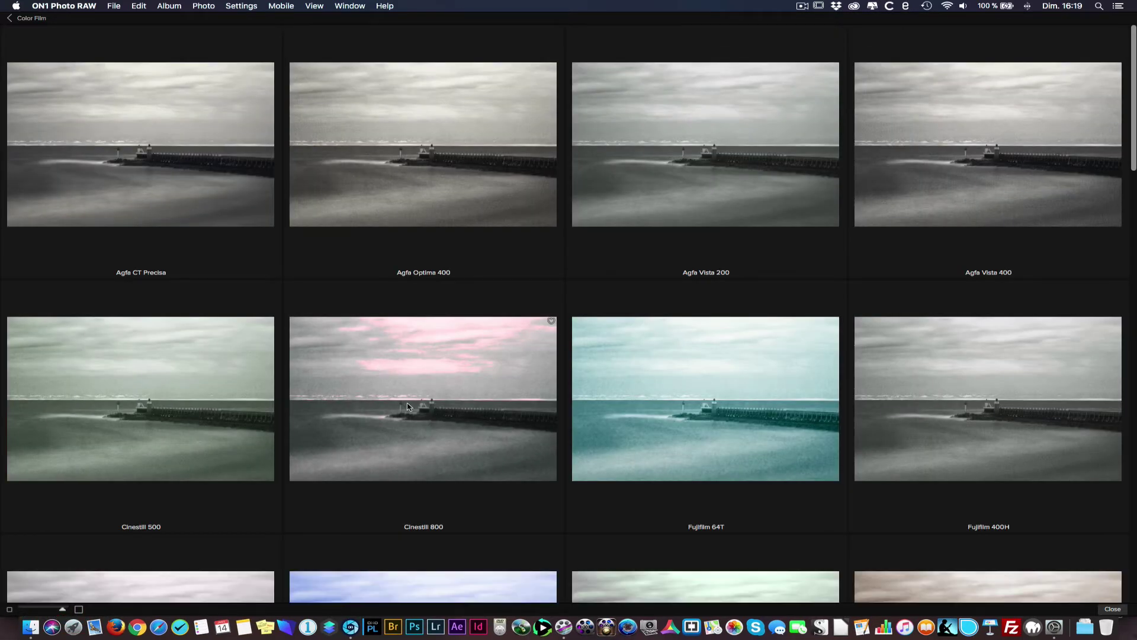
scroll(409, 407, down, 3)
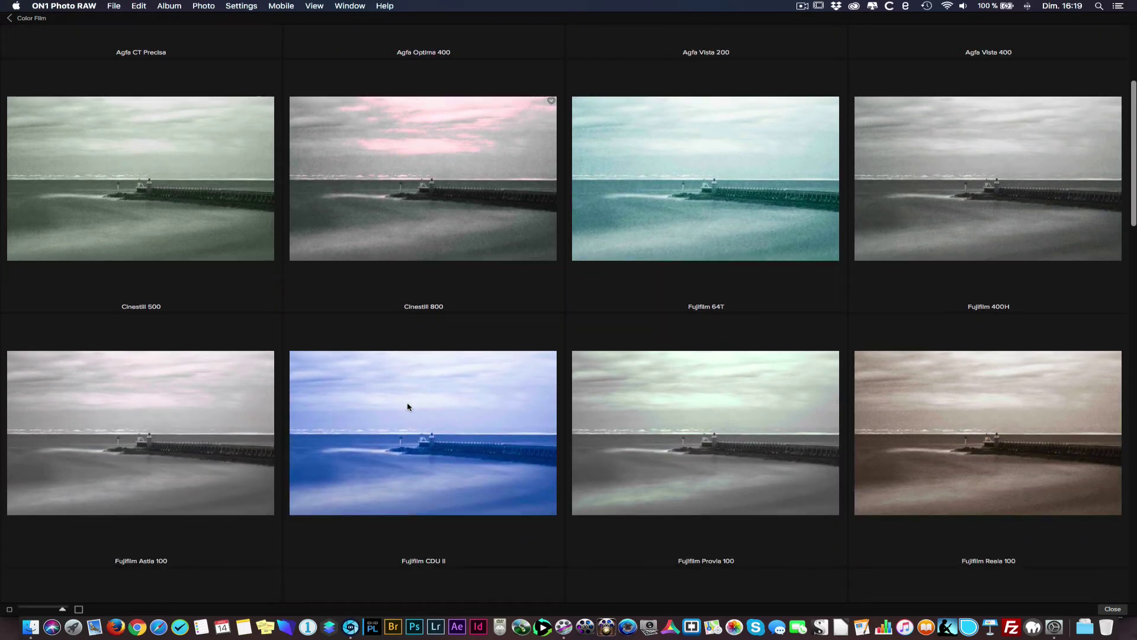
scroll(408, 407, down, 10)
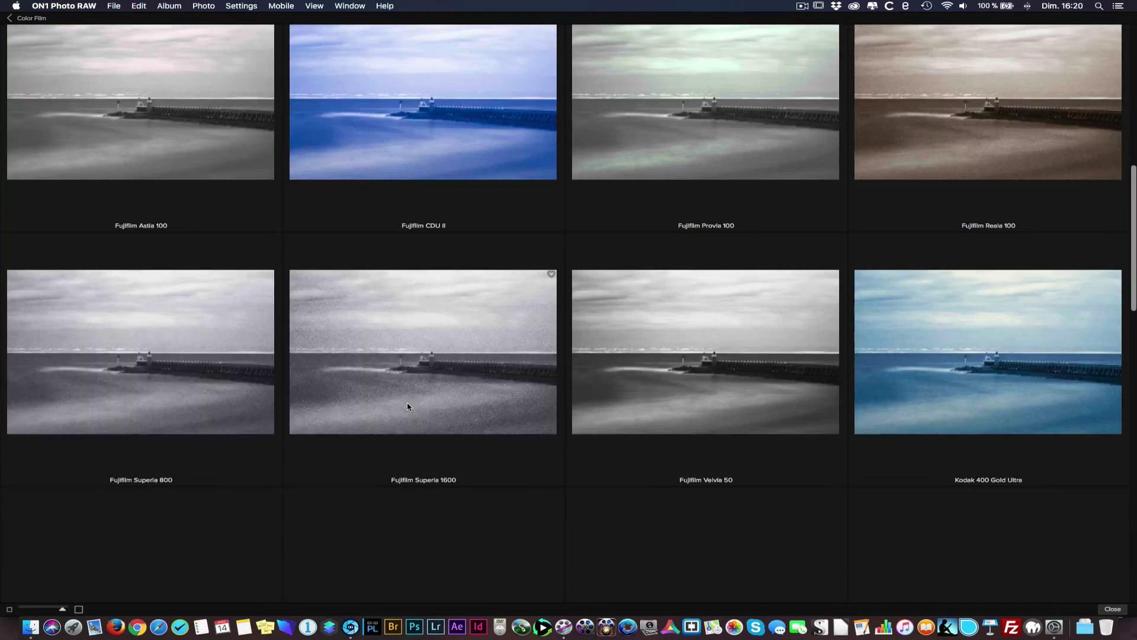
scroll(407, 407, up, 5)
scroll(407, 407, down, 14)
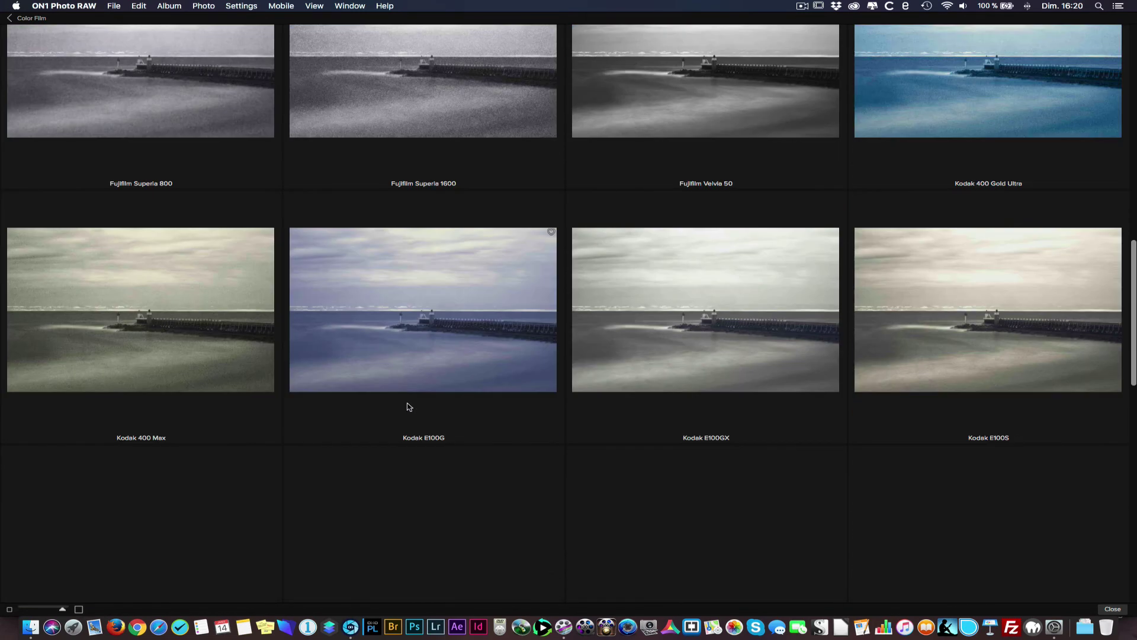
scroll(408, 404, down, 5)
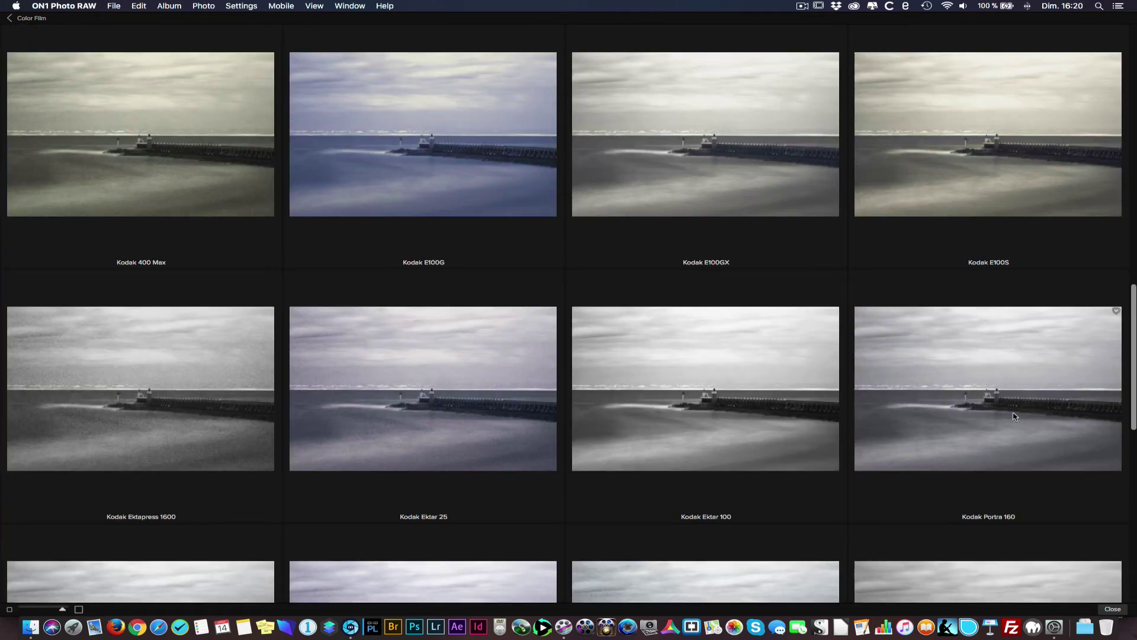
click(930, 386)
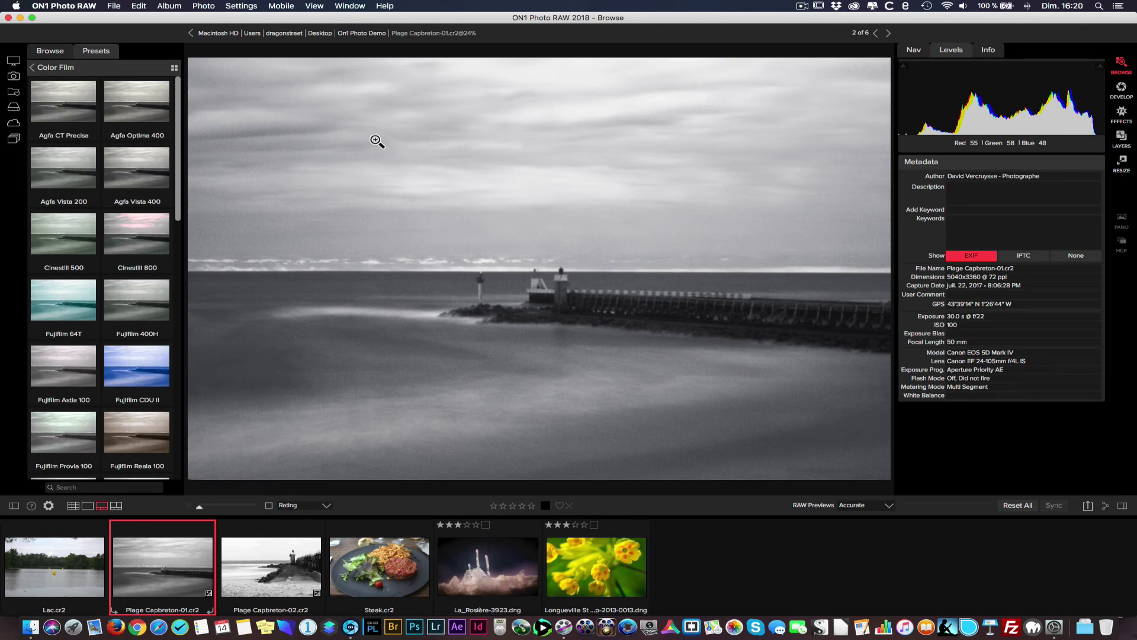
click(33, 68)
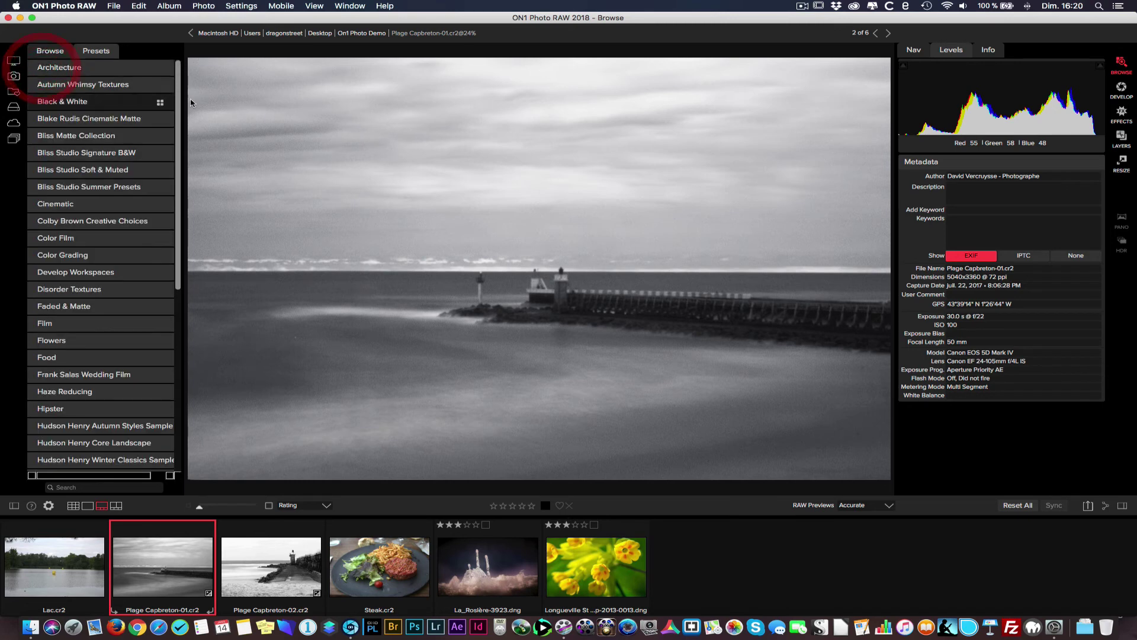